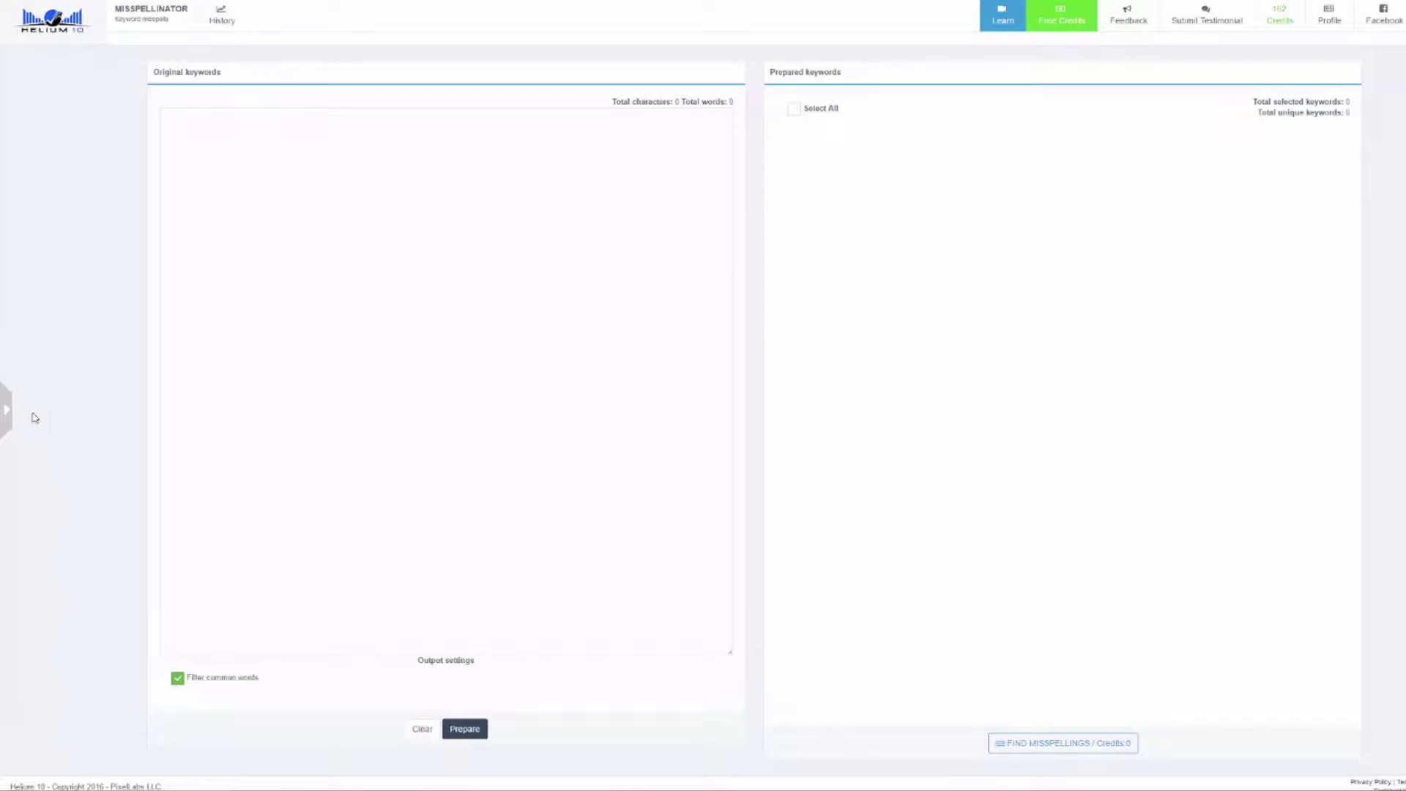
Enter "the hunting knife horse" as the original keywords and prepare them with common words filtered
left_click(8, 413)
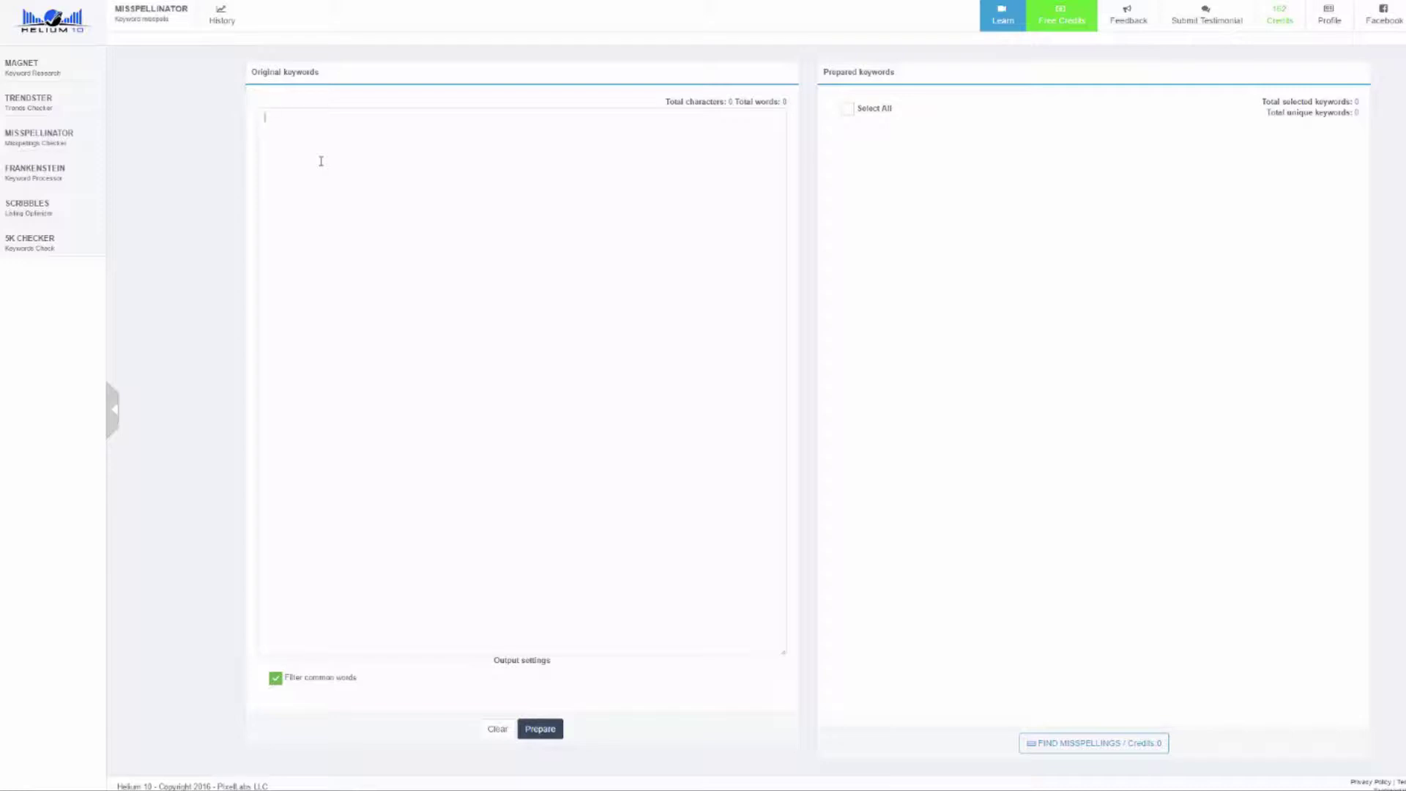
type("nife horse")
left_click(261, 118)
type("the")
left_click(540, 728)
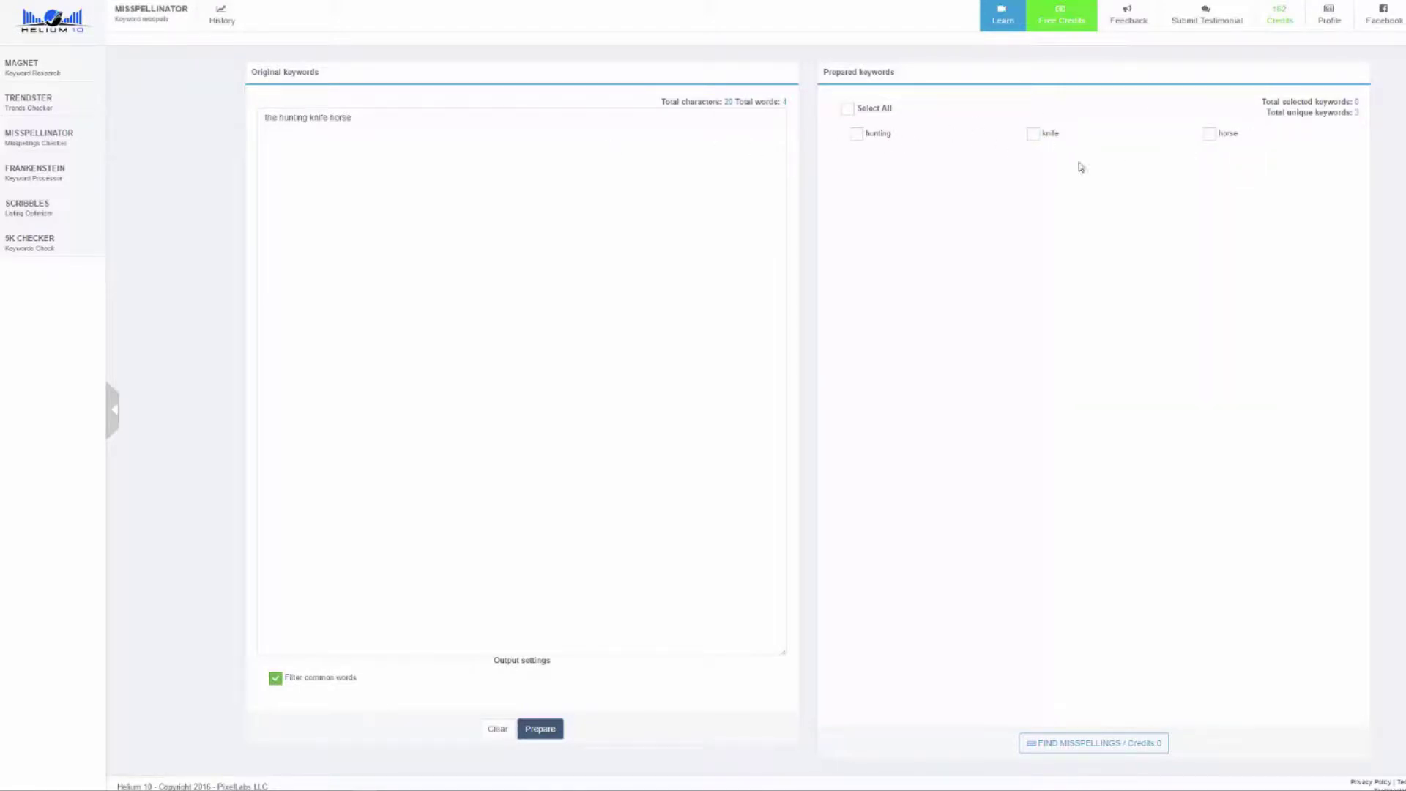
Select all prepared keywords, find their misspellings and look over the results
left_click(846, 109)
left_click(1102, 743)
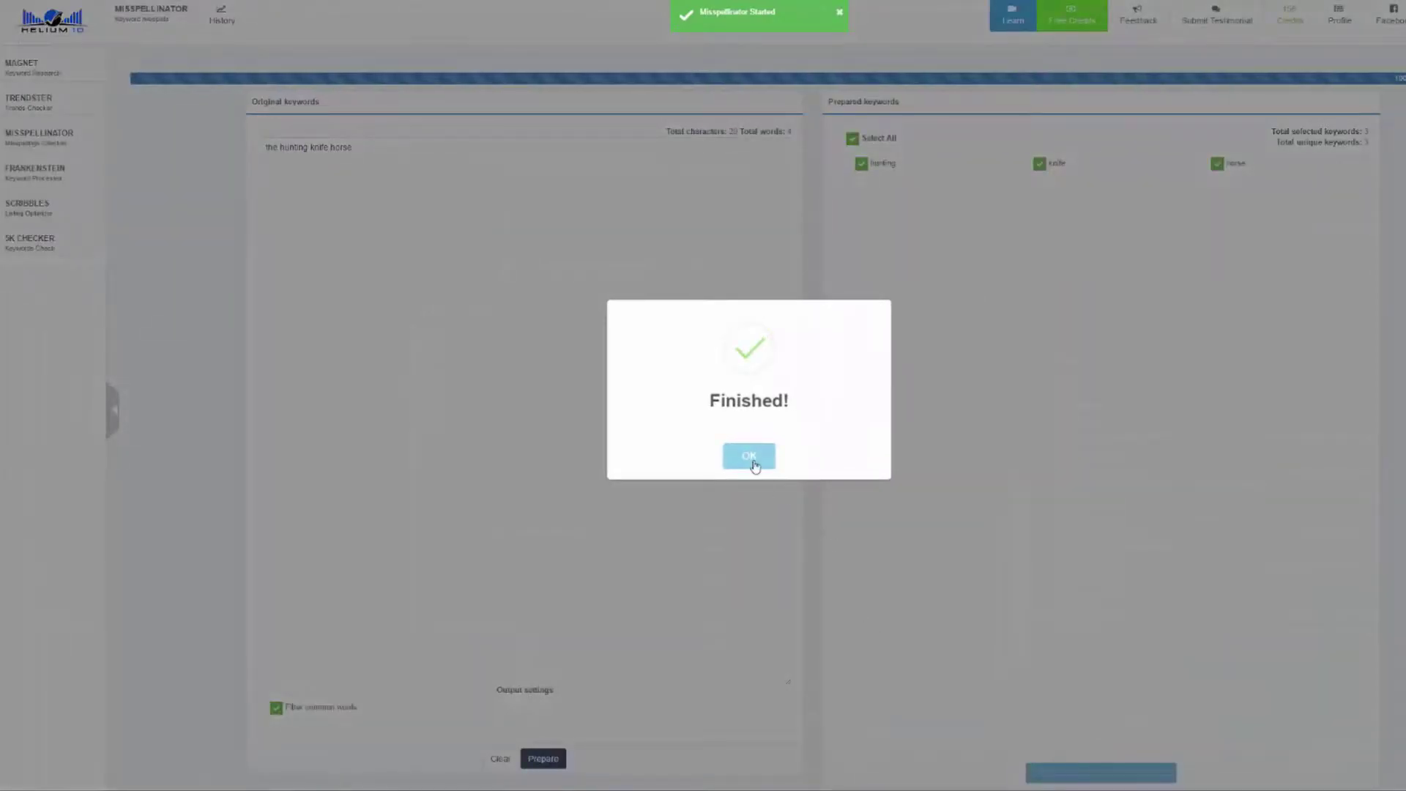
left_click(754, 465)
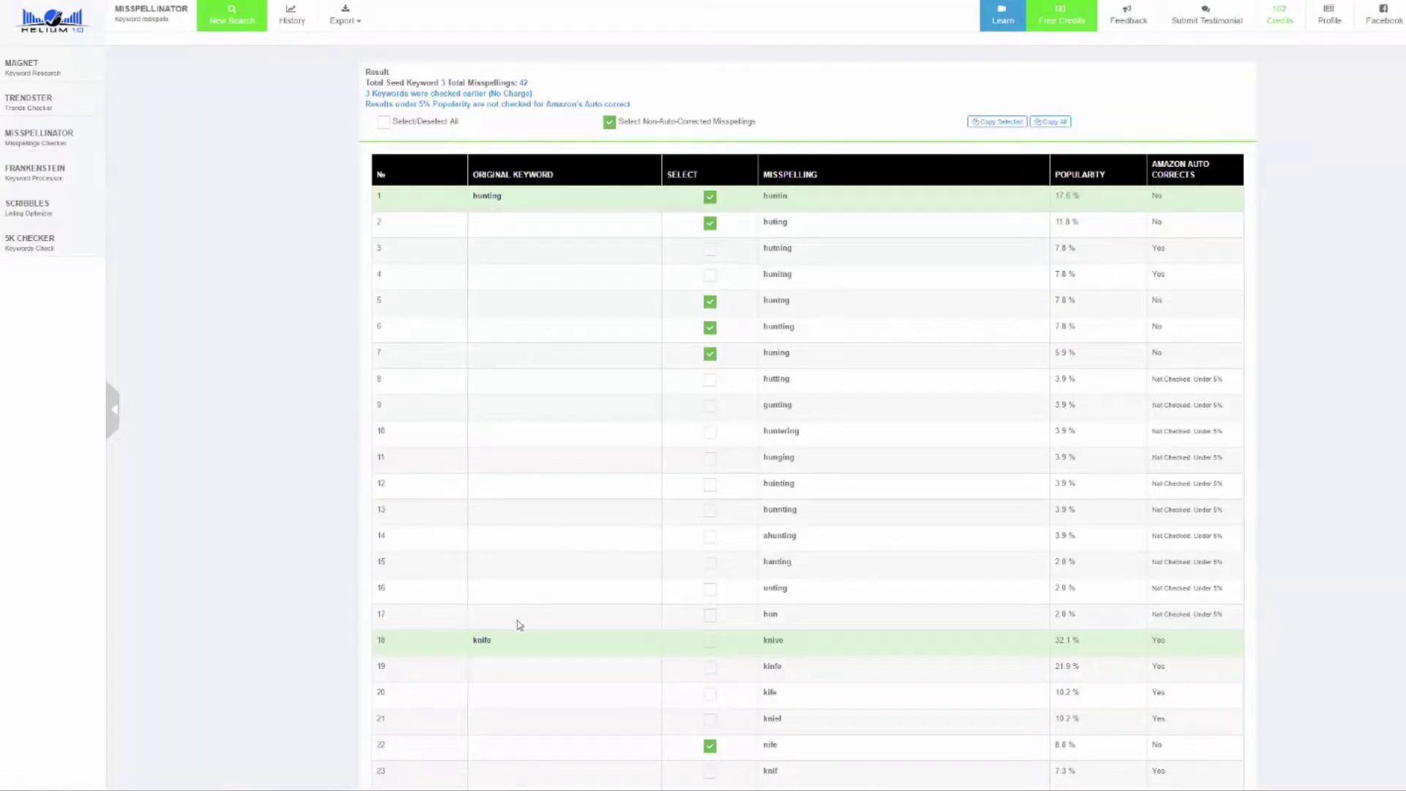
scroll(489, 651, "down", 6)
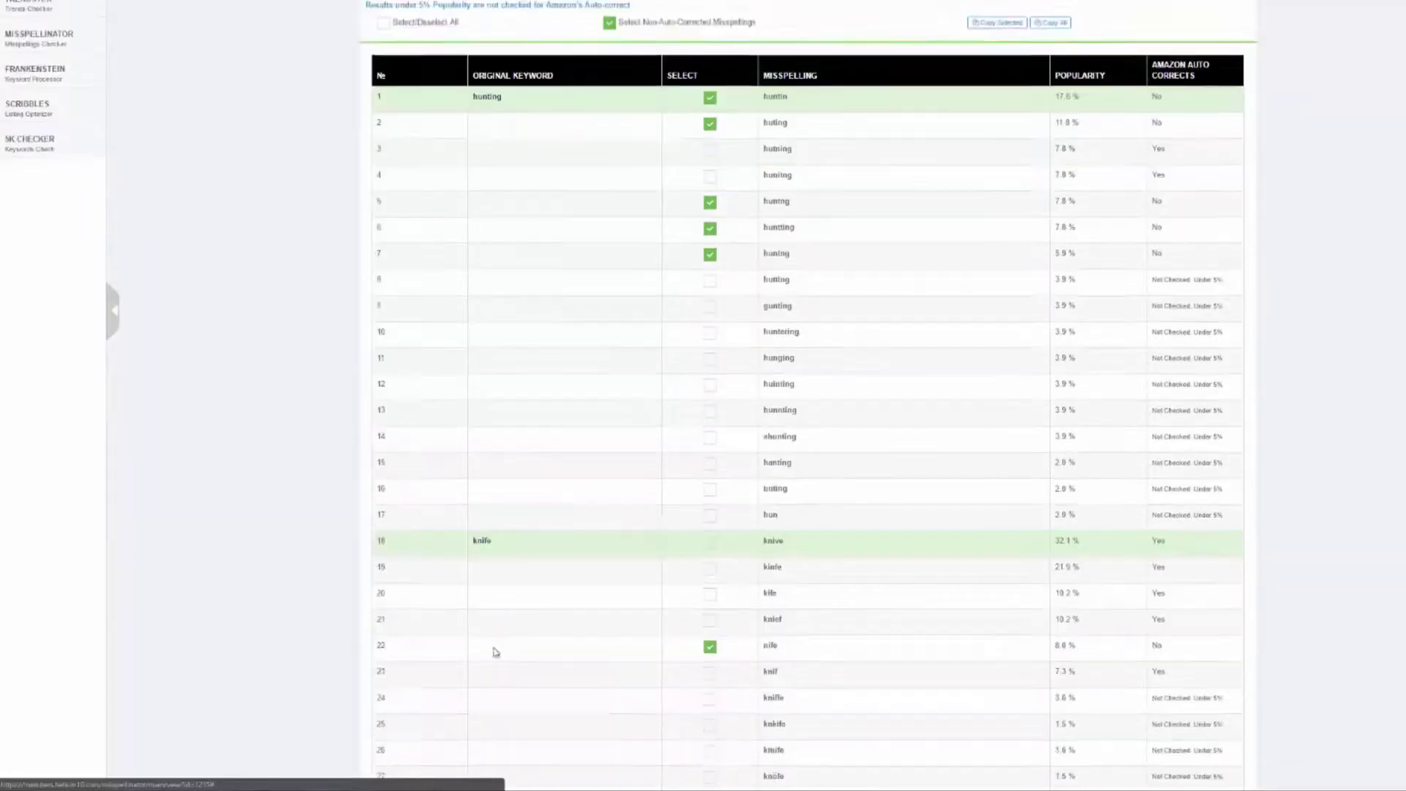
scroll(513, 574, "up", 6)
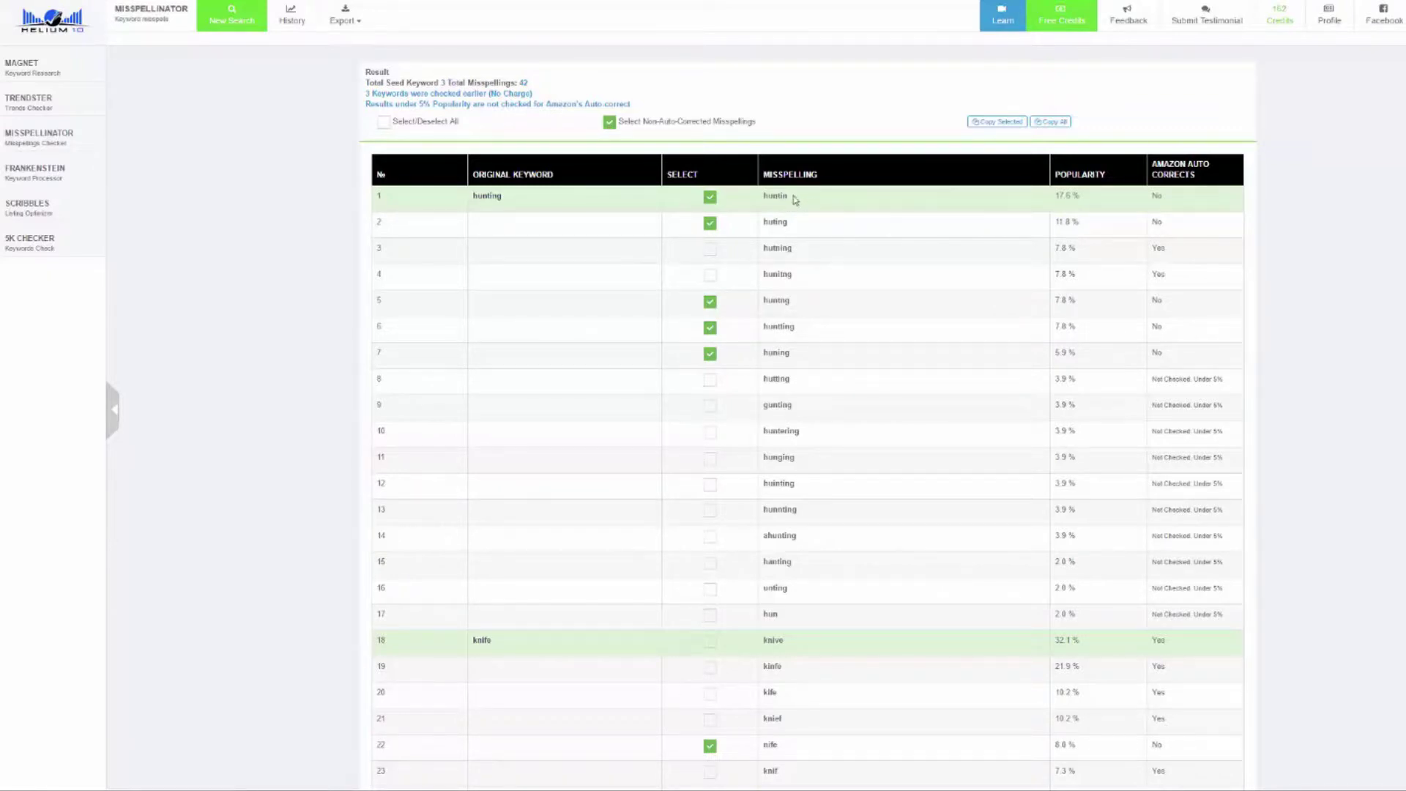
Copy the misspelling "hutning" from the results and search Amazon for it
mouse_move(1069, 199)
left_click_drag(794, 250, 767, 252)
key("ctrl+c")
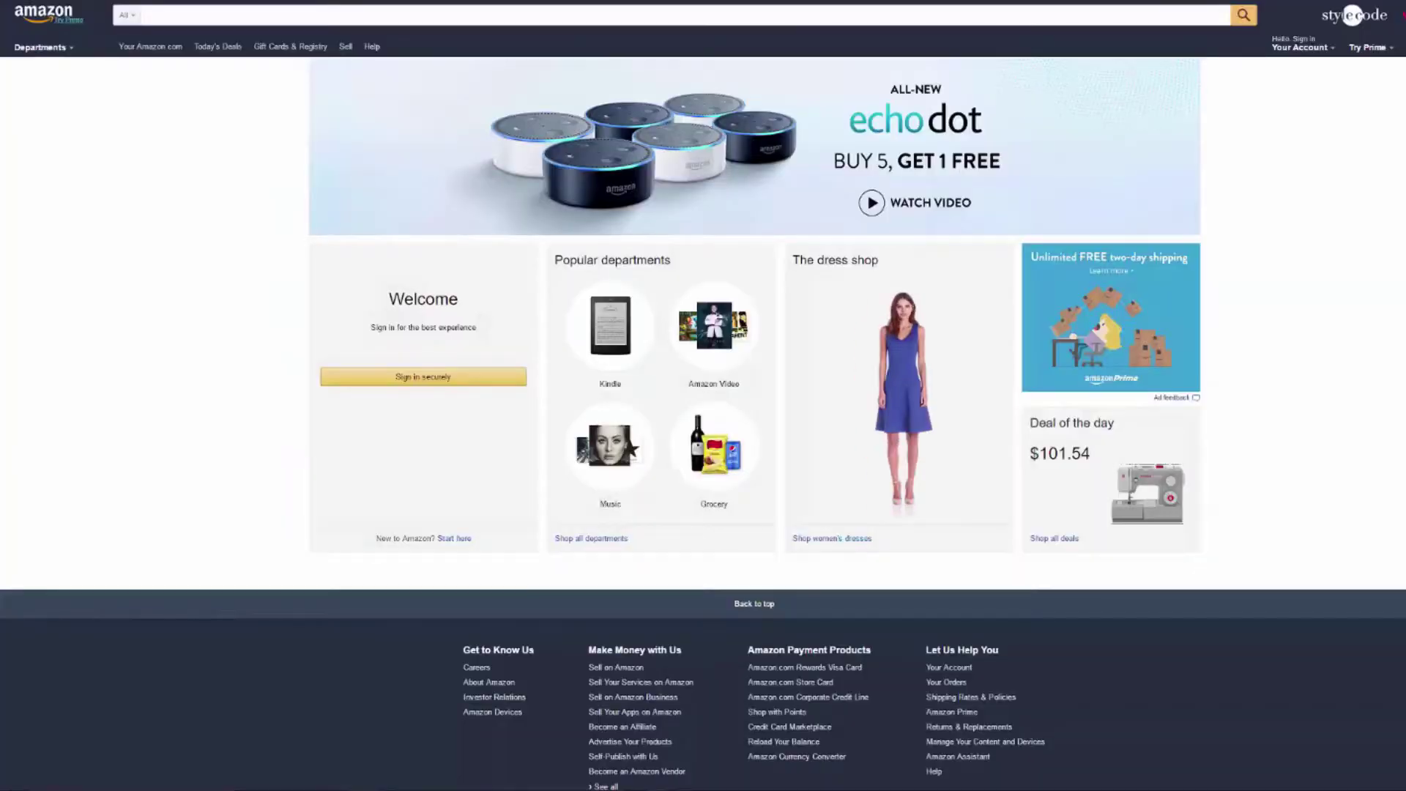
left_click(207, 10)
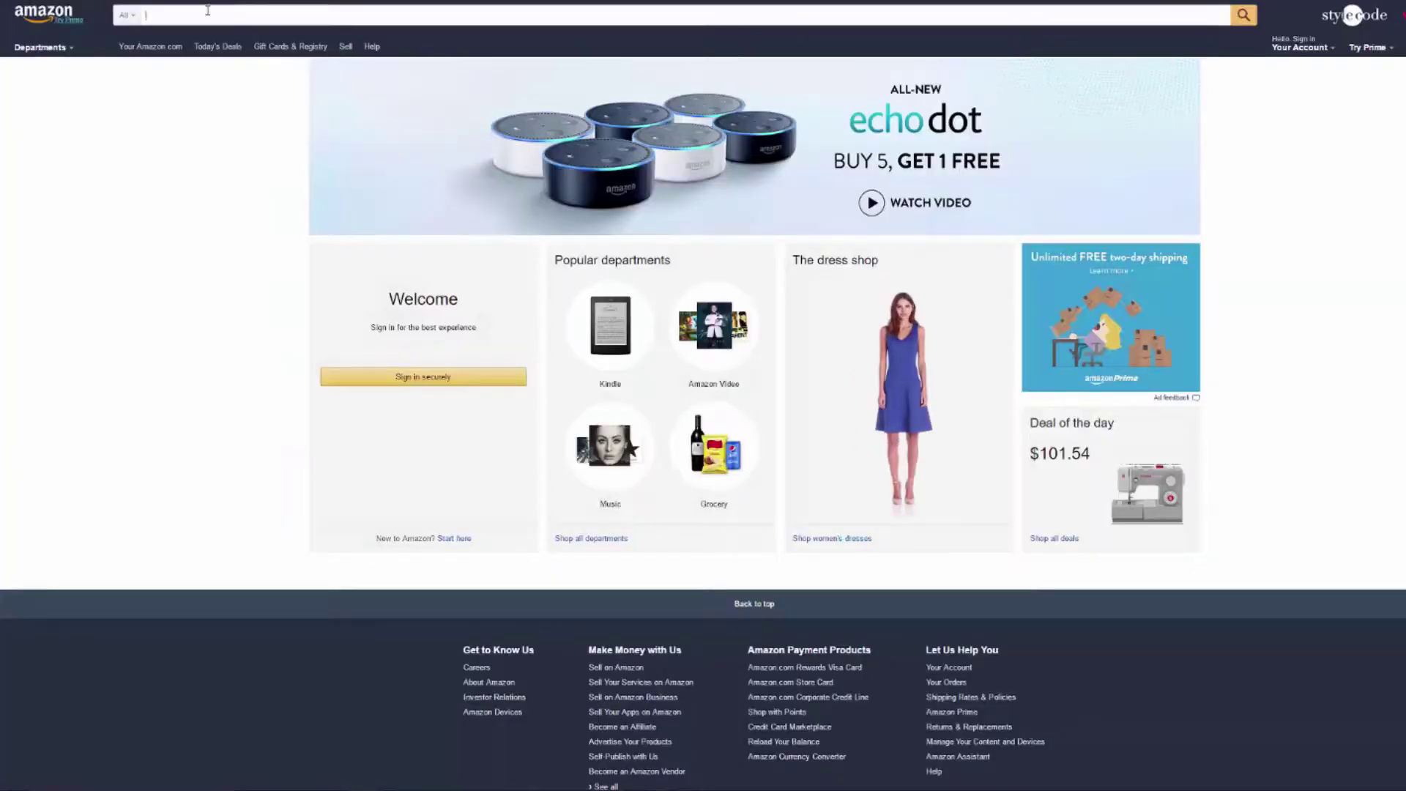
key("ctrl+v")
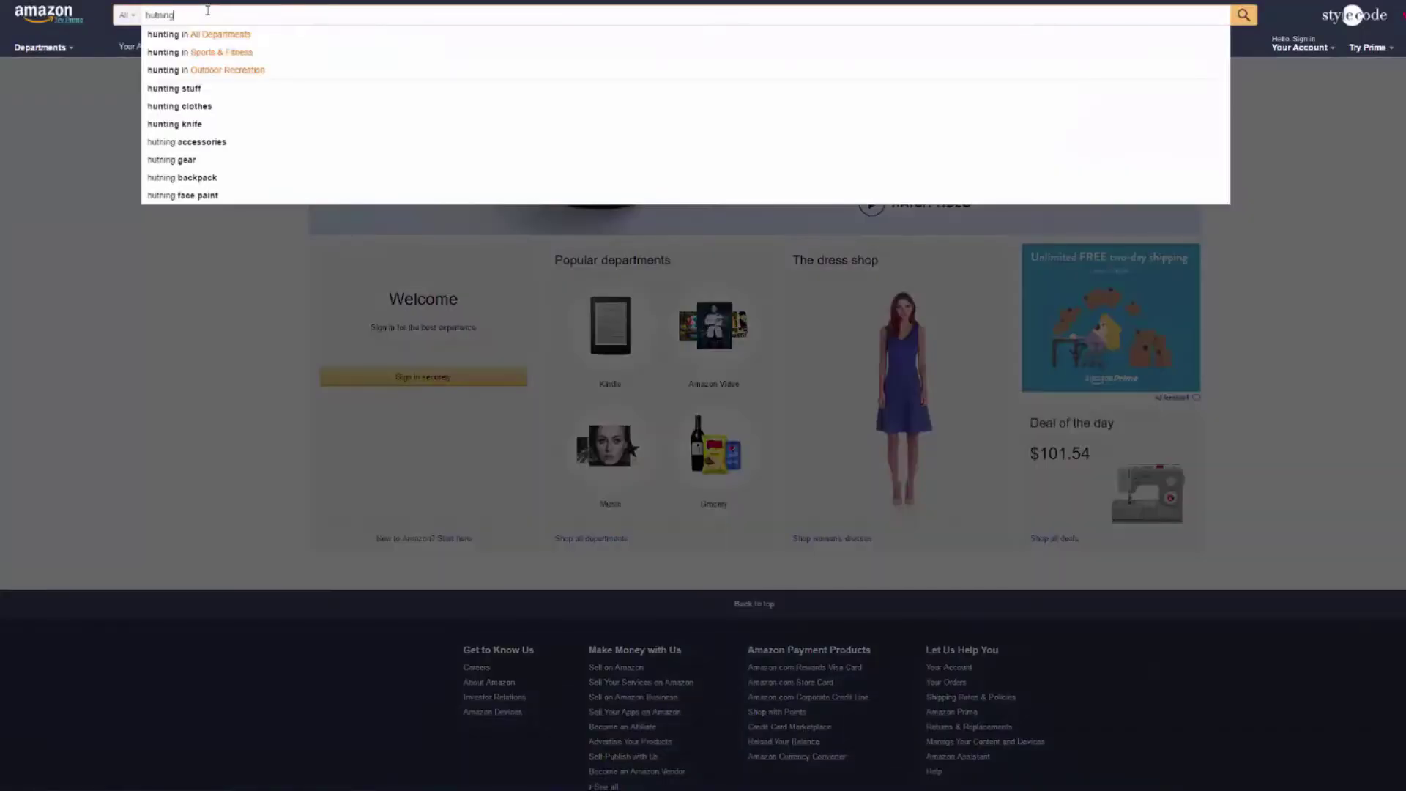
key("Return")
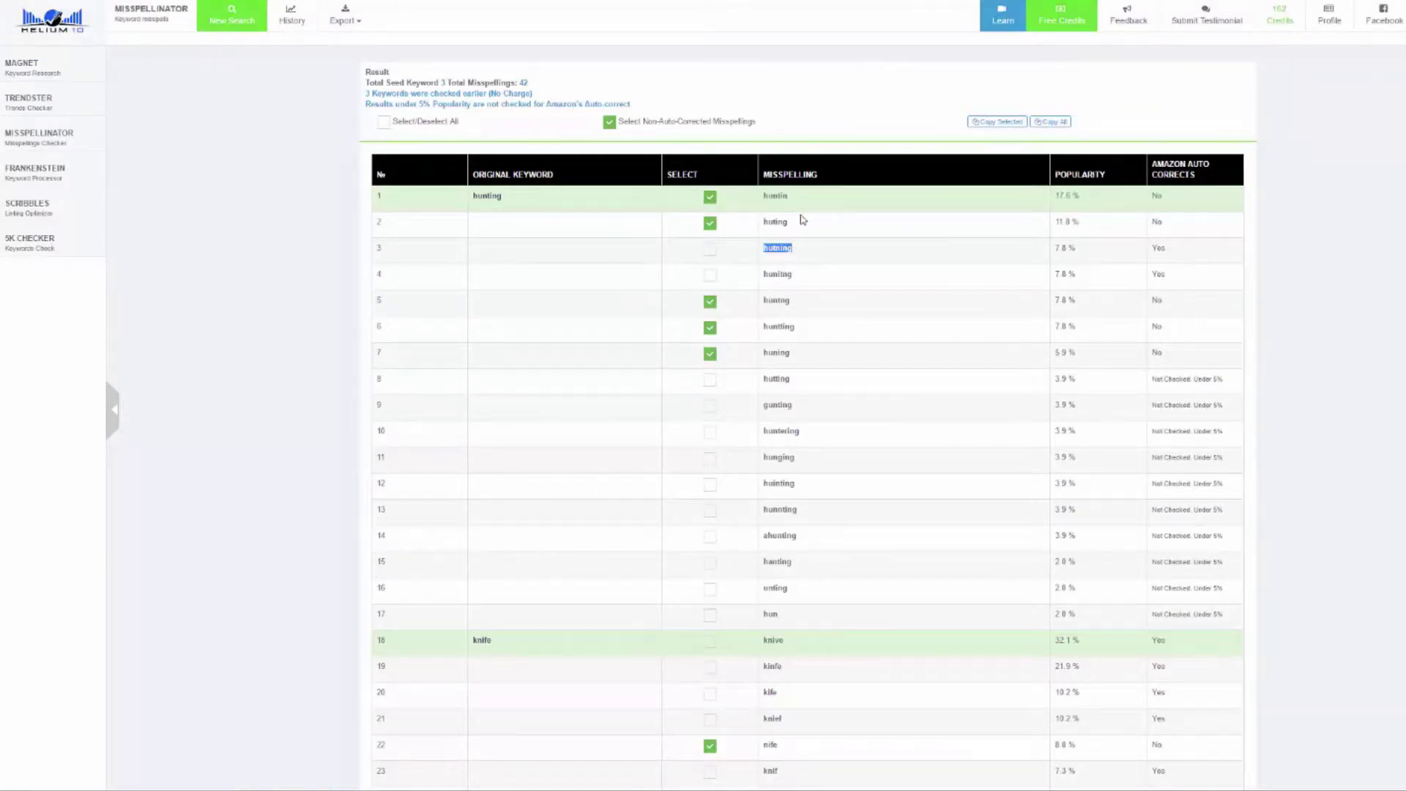
Copy the misspelling "huting" from the Misspellinator results and search Amazon for it
left_click_drag(792, 227, 755, 224)
key("ctrl+c")
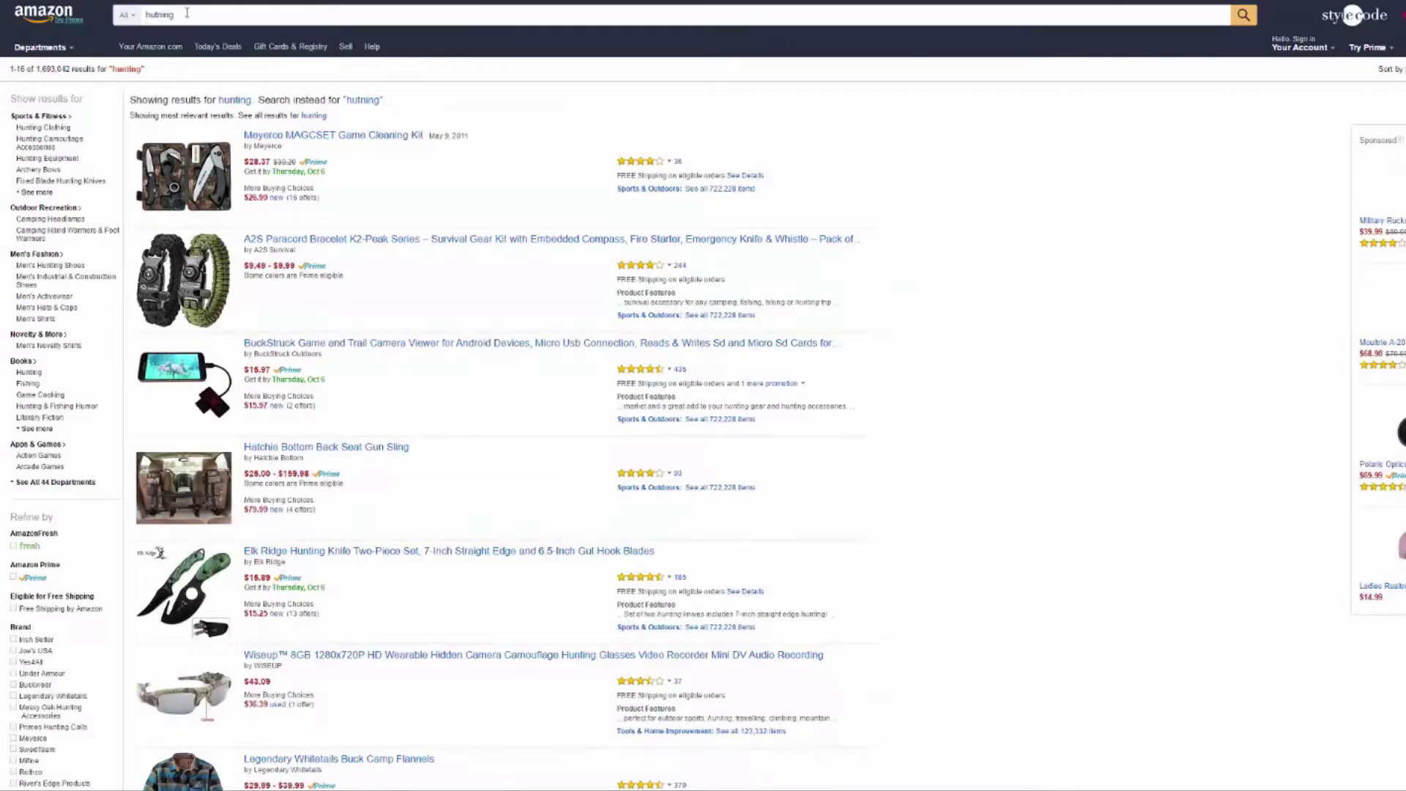
triple_click(161, 15)
key("ctrl+v")
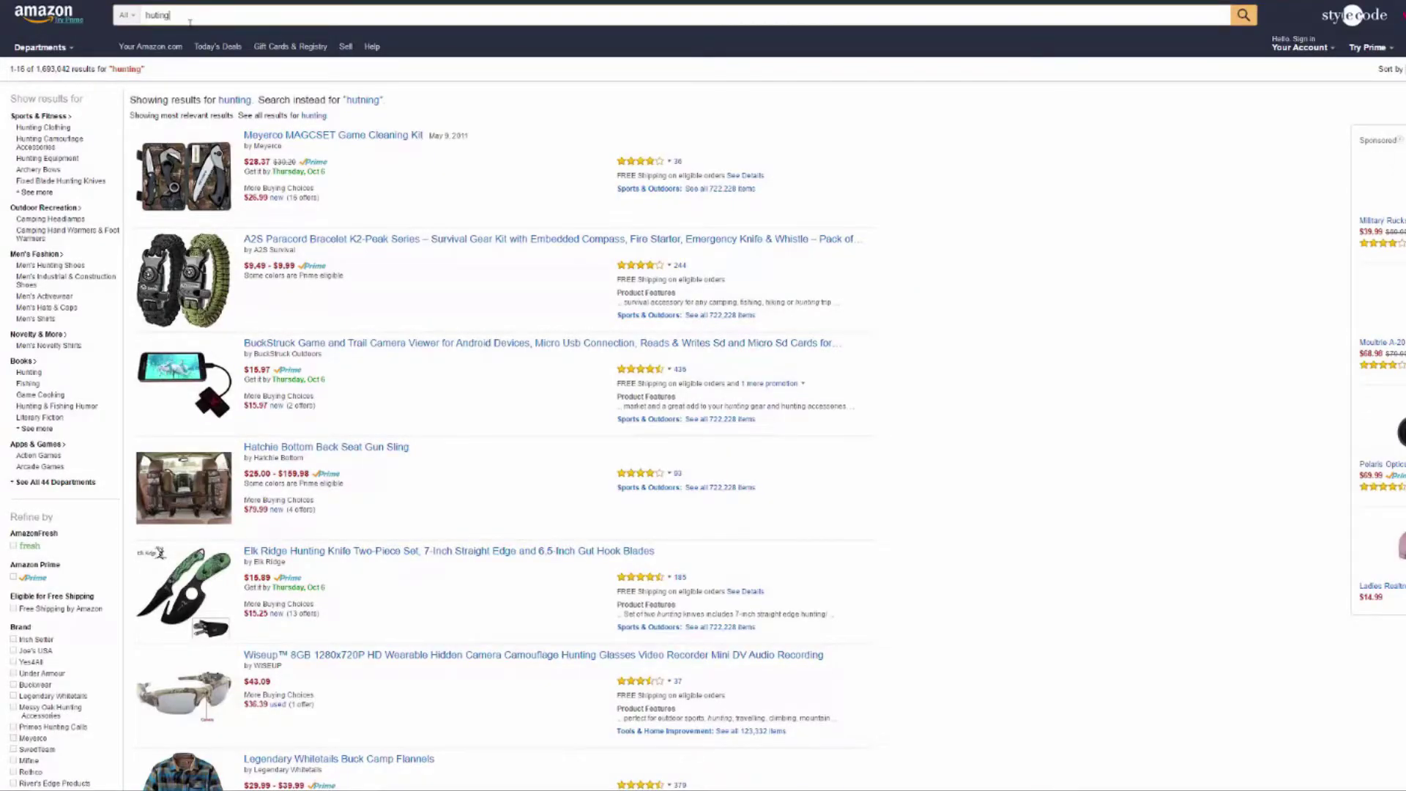
key("Return")
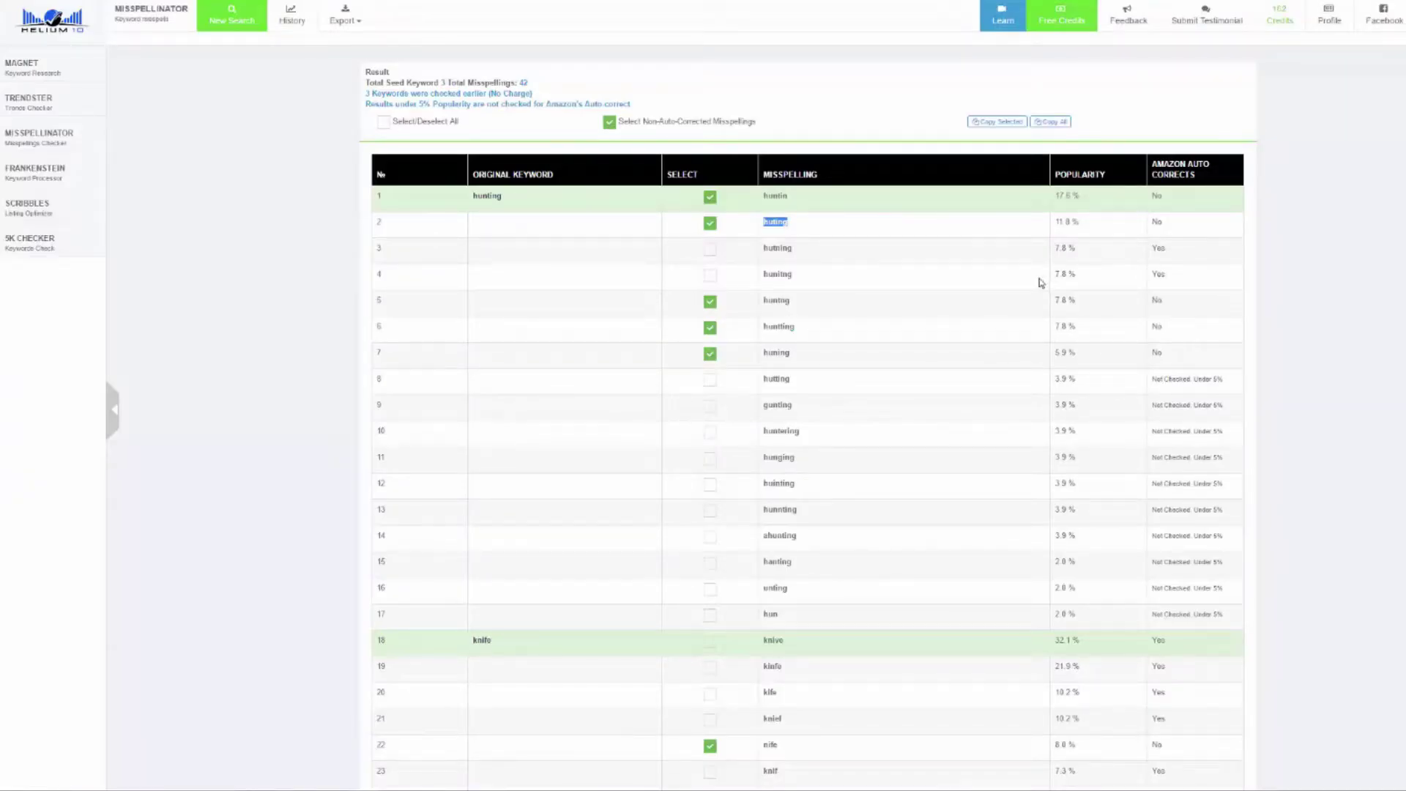
Return to the Misspellinator results and copy the selected non-auto-corrected misspellings
scroll(706, 308, "down", 2)
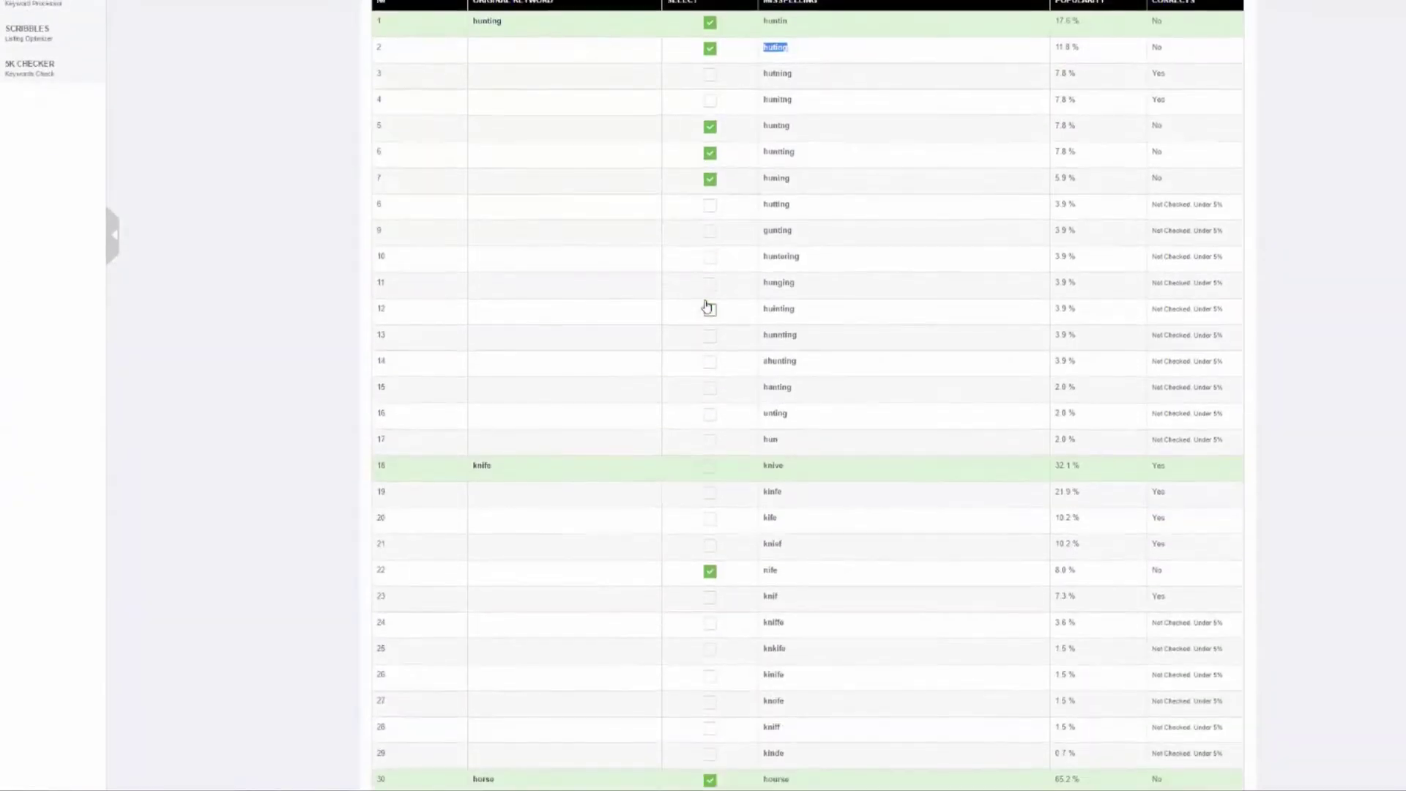
scroll(706, 307, "up", 2)
left_click(988, 122)
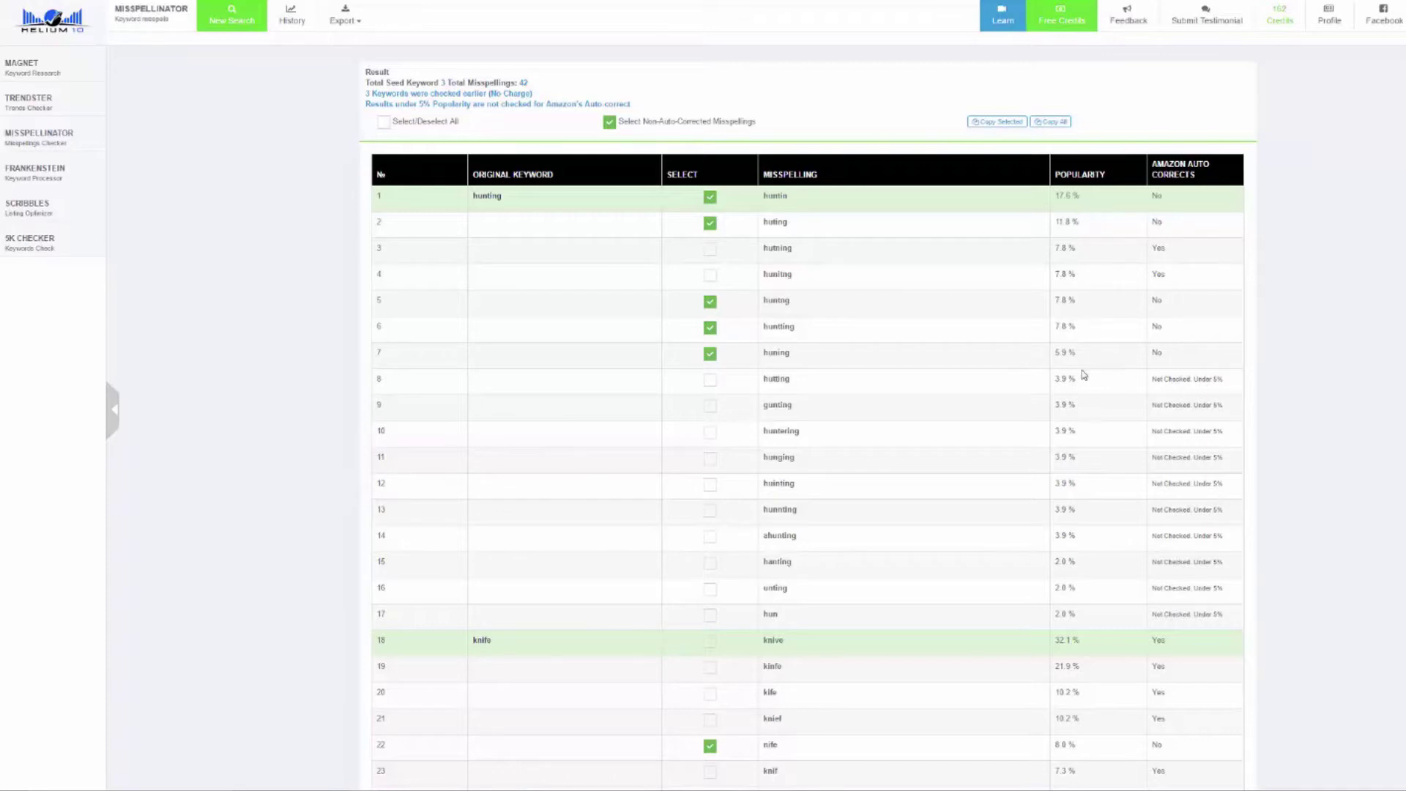
Review the popularity and auto-correct values down to the horse misspellings and highlight "hourse"
mouse_move(1077, 374)
scroll(1122, 448, "down", 3)
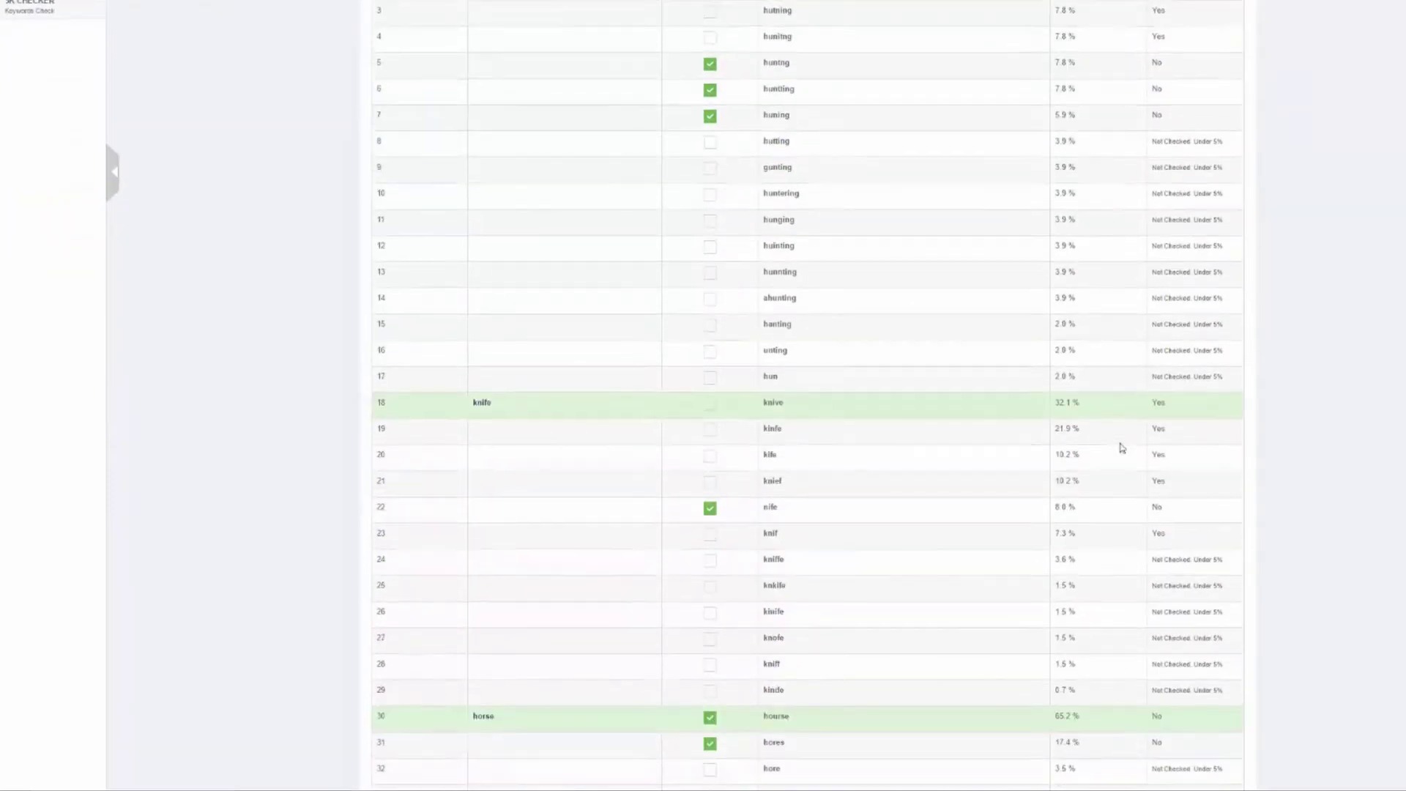
scroll(1122, 448, "down", 5)
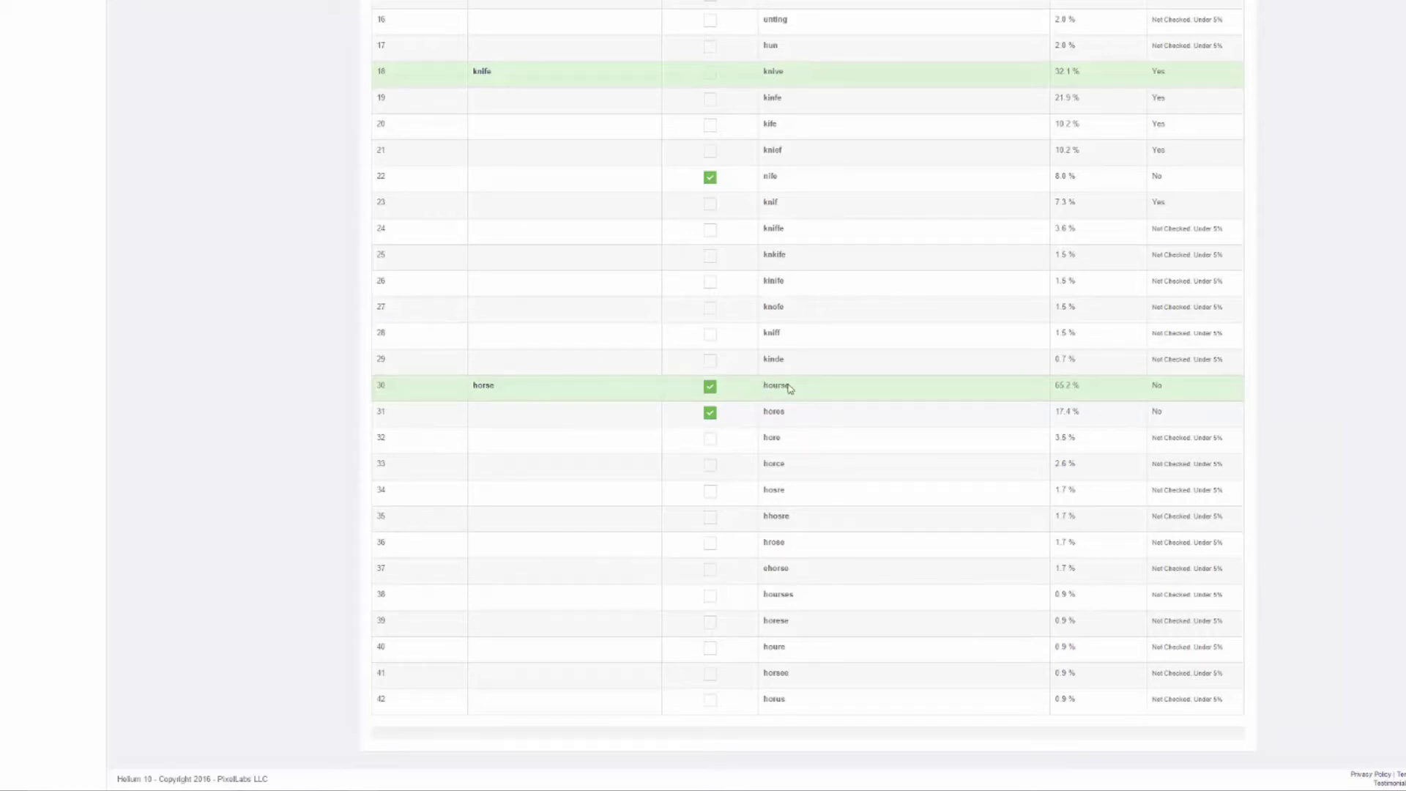
left_click_drag(789, 386, 766, 388)
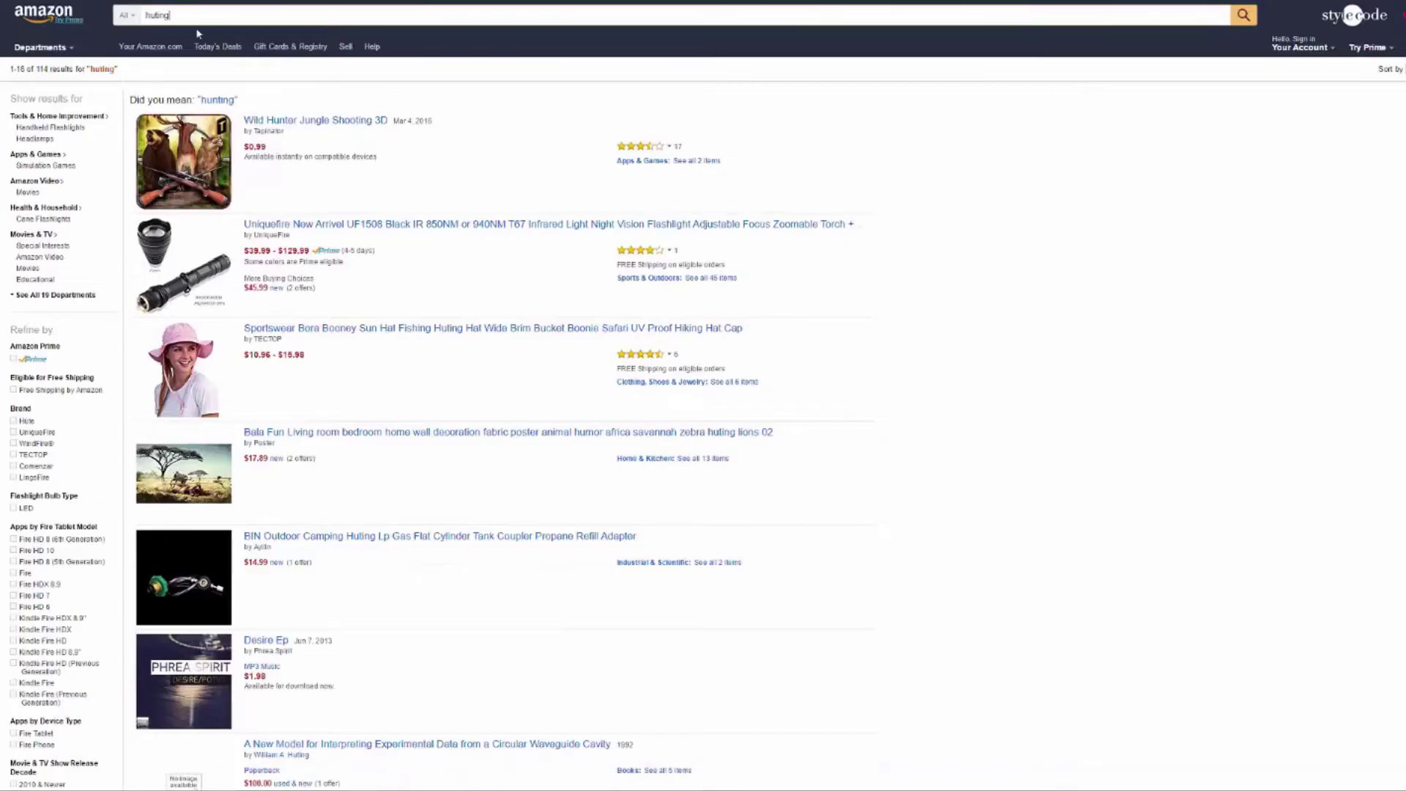
Search Amazon for "horse saddle" and highlight the number of results
double_click(197, 16)
type("horse ")
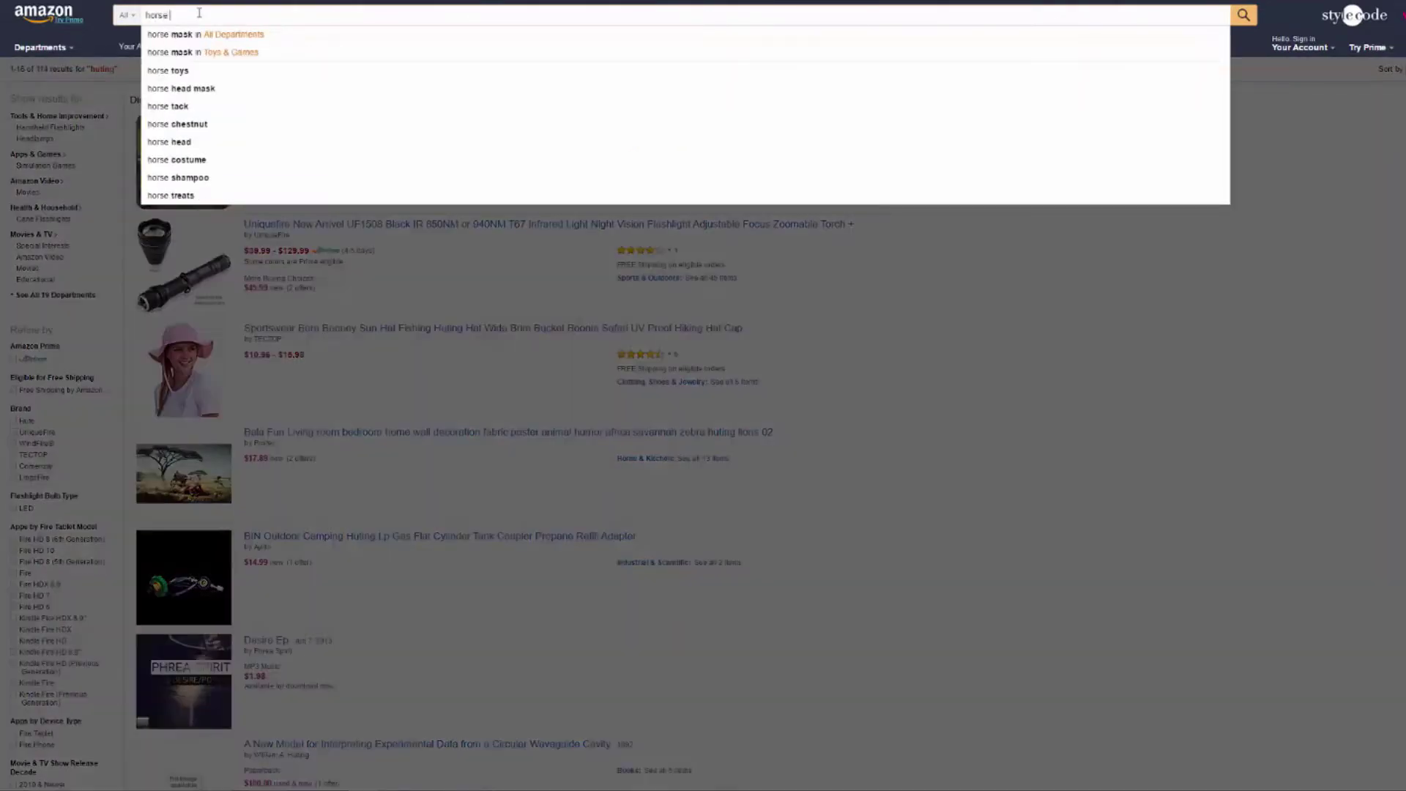
type("saddle")
key("Return")
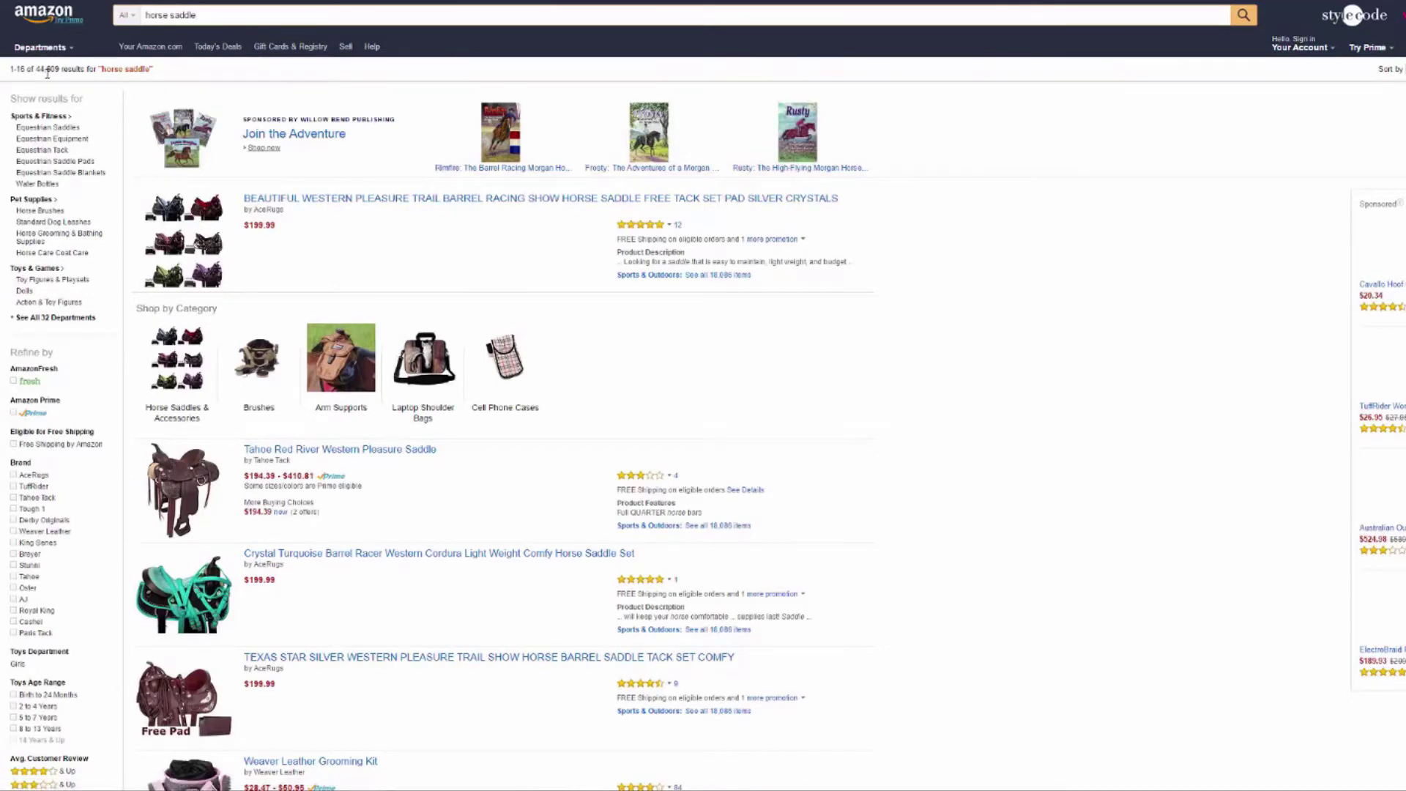
left_click_drag(57, 68, 33, 68)
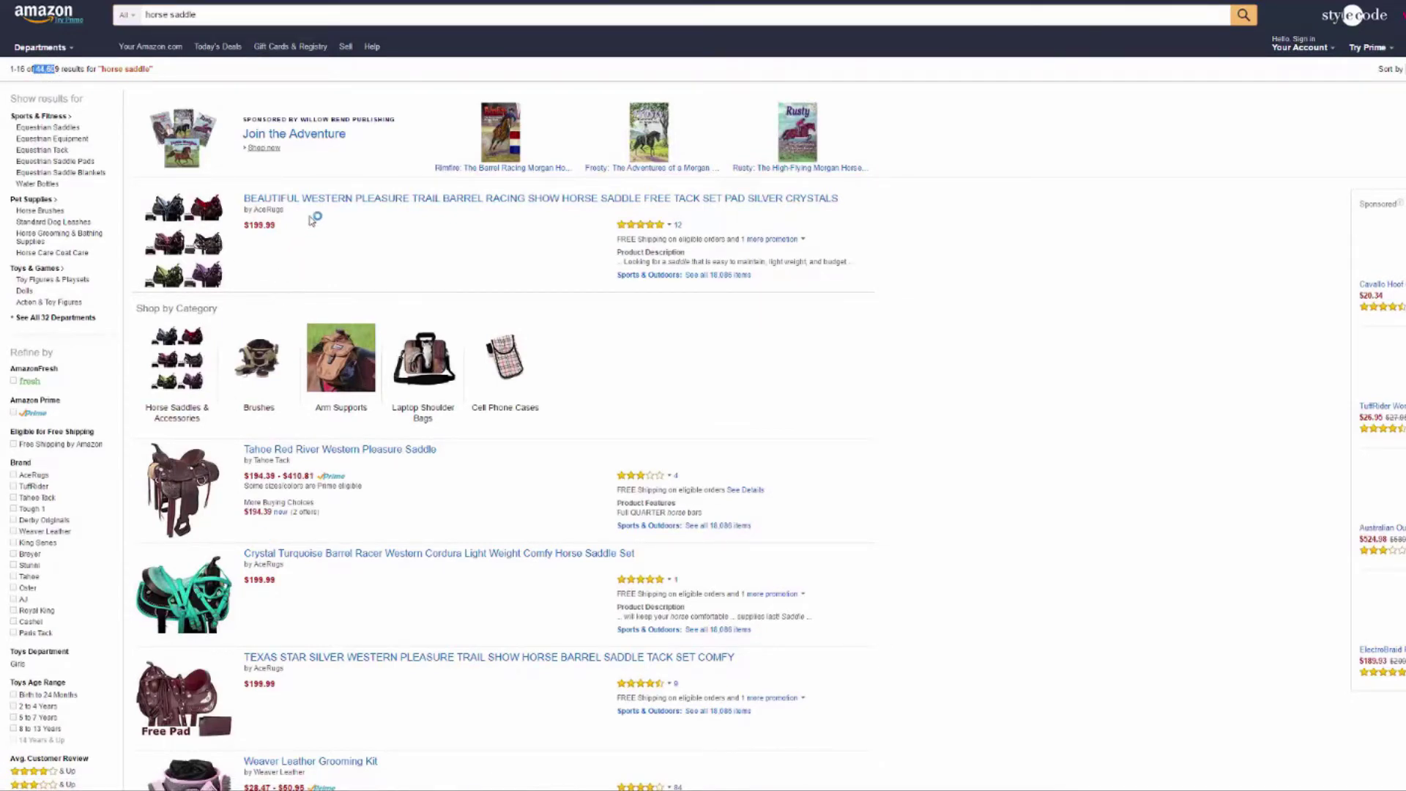
Change the Amazon search to the misspelled "hourse saddle" and run it
double_click(167, 15)
type("house")
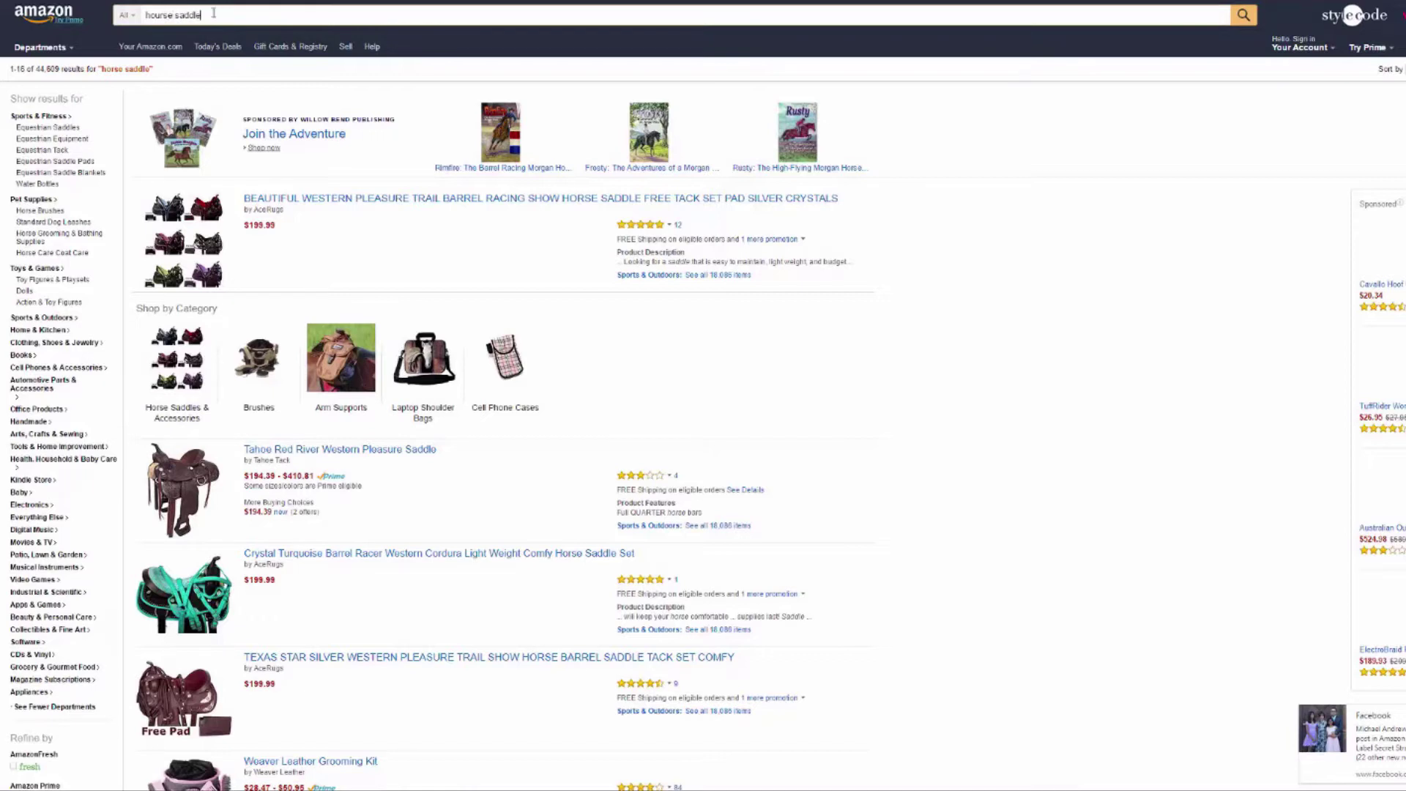
key("Return")
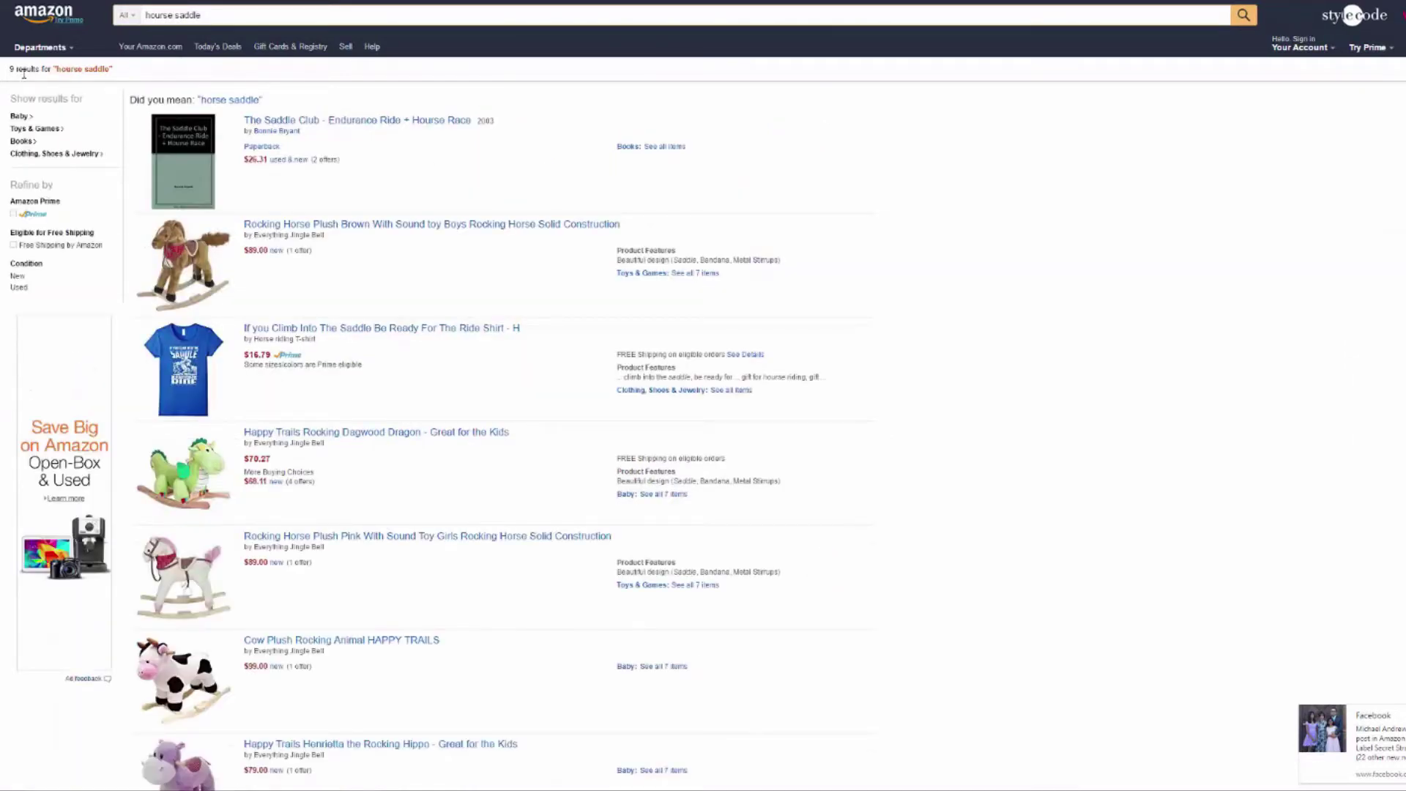
Compare the "hourse saddle" listings with the corrected "horse saddle" listings below them, and return to the Misspellinator results
scroll(213, 232, "down", 7)
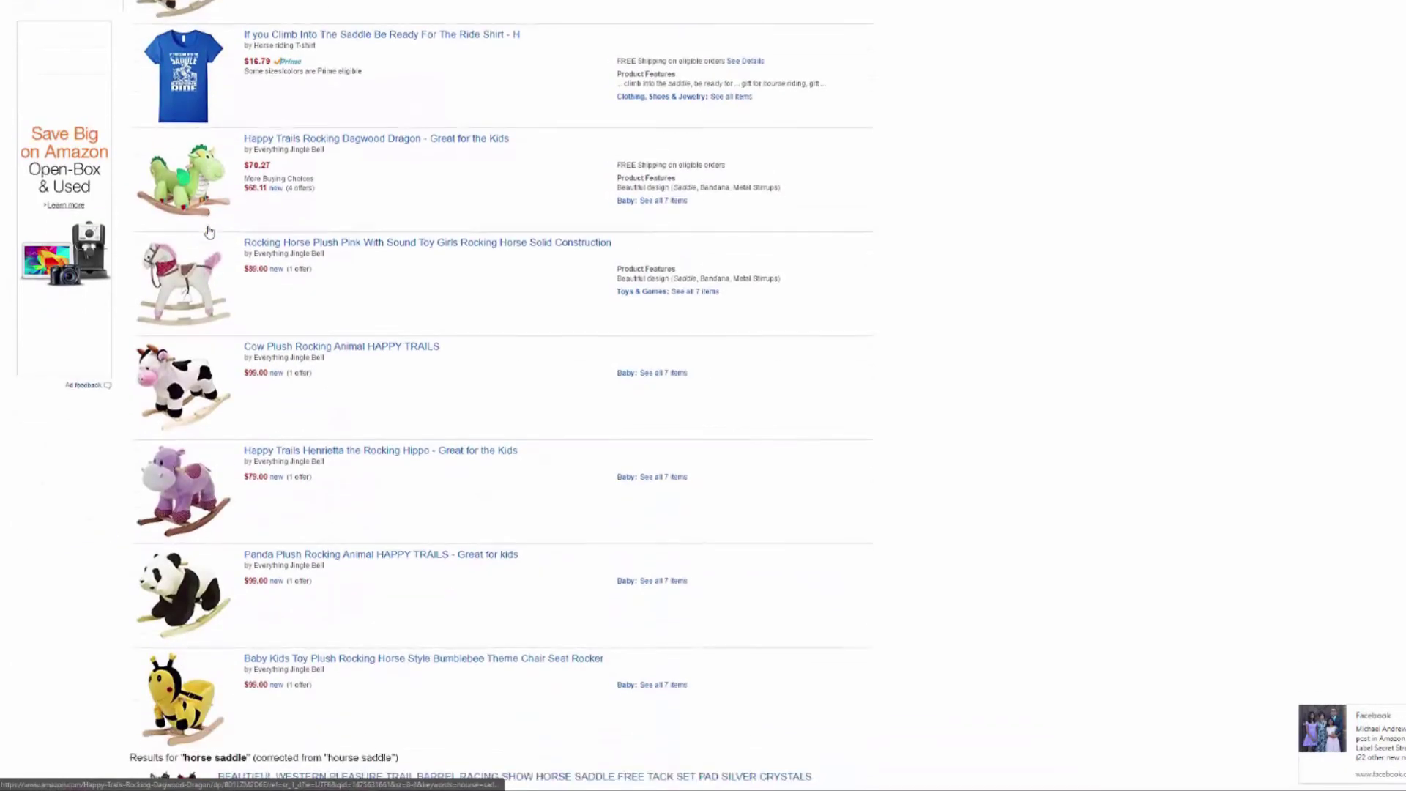
scroll(217, 232, "up", 7)
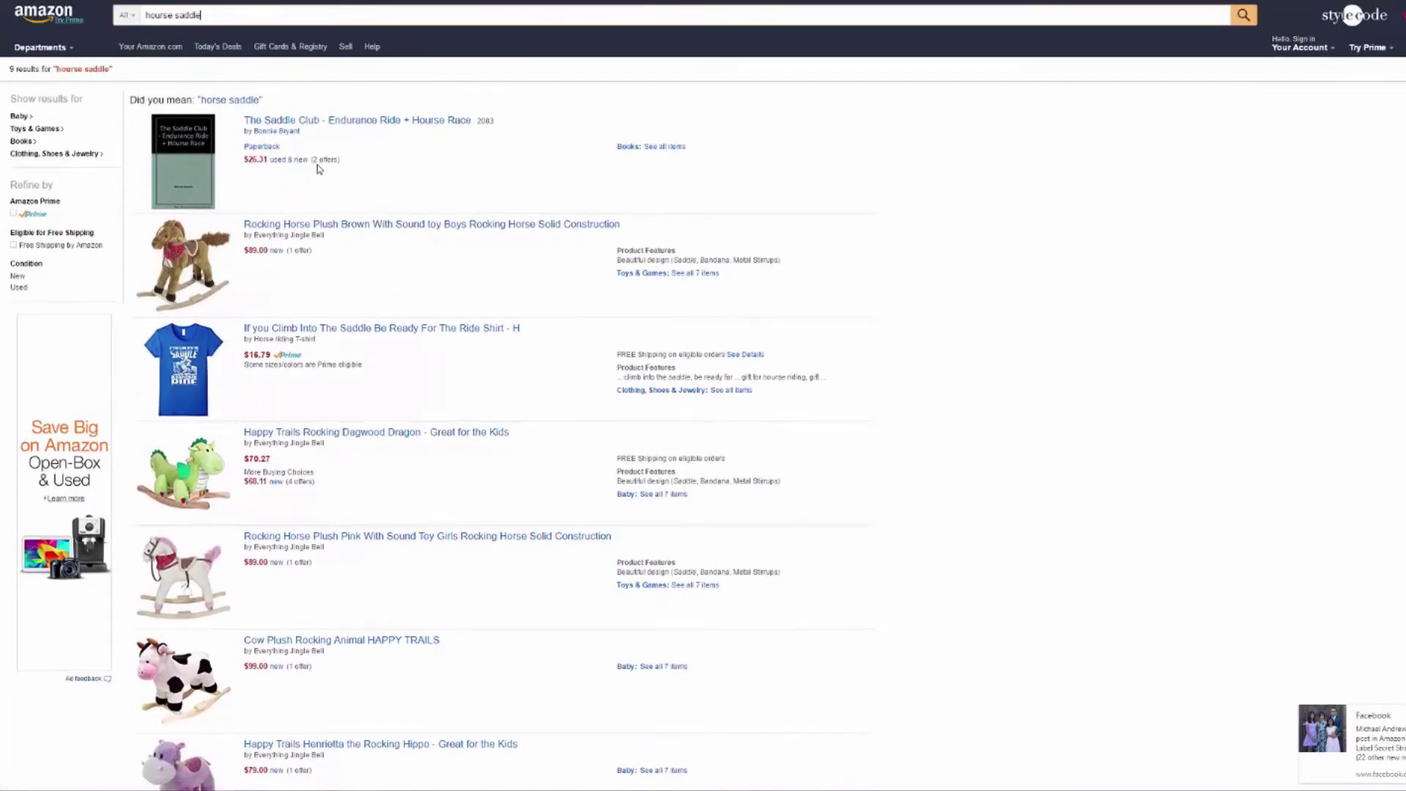
scroll(443, 330, "down", 8)
scroll(586, 370, "down", 5)
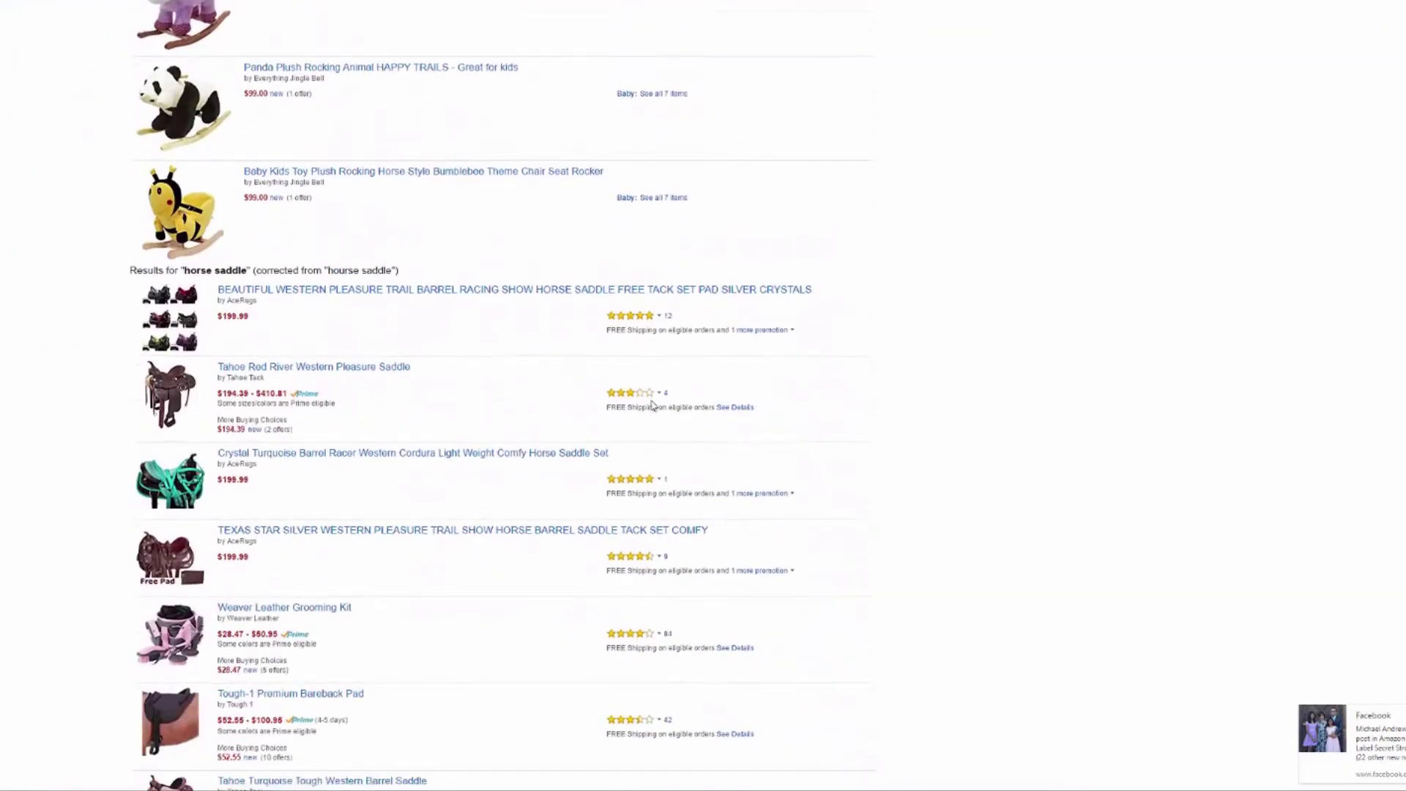
scroll(662, 505, "up", 11)
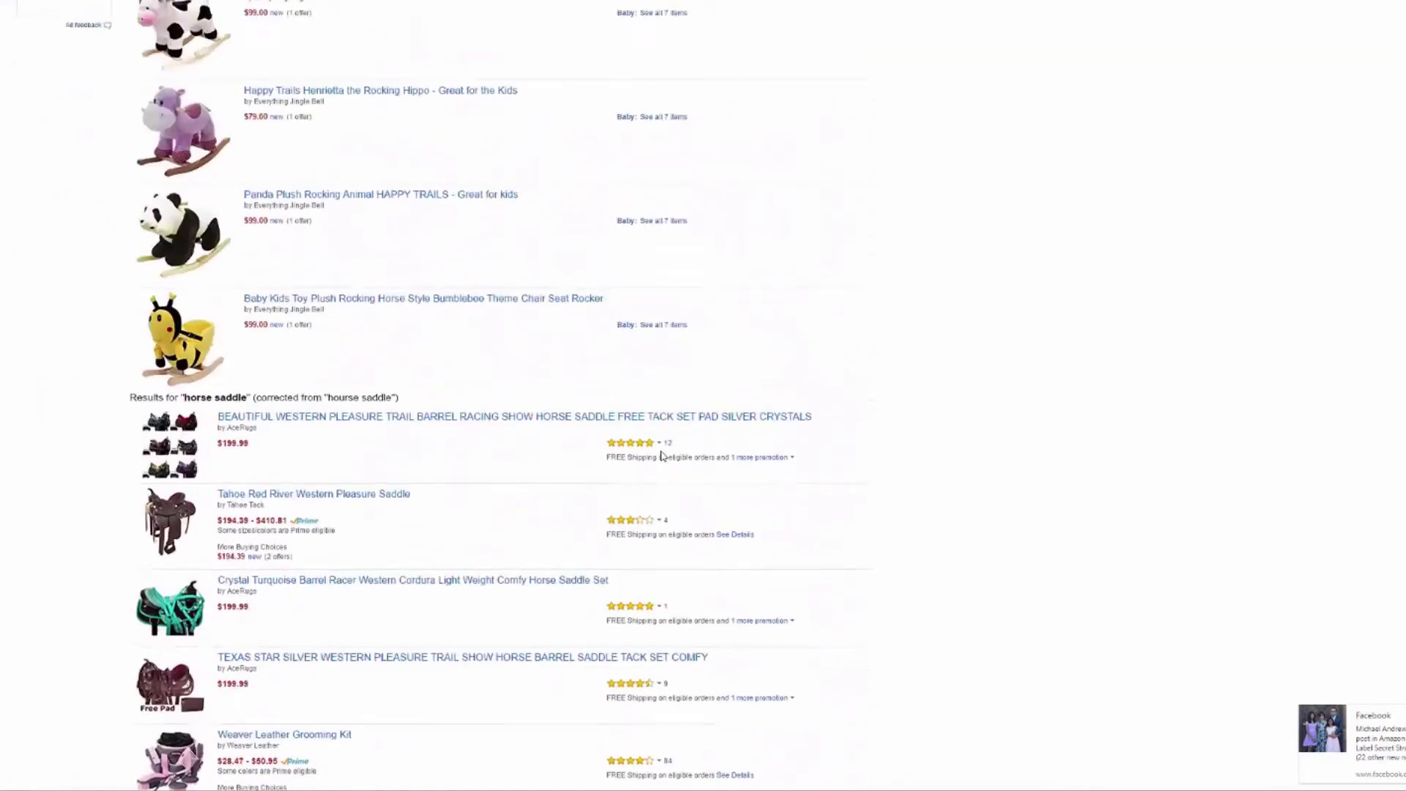
scroll(662, 455, "down", 6)
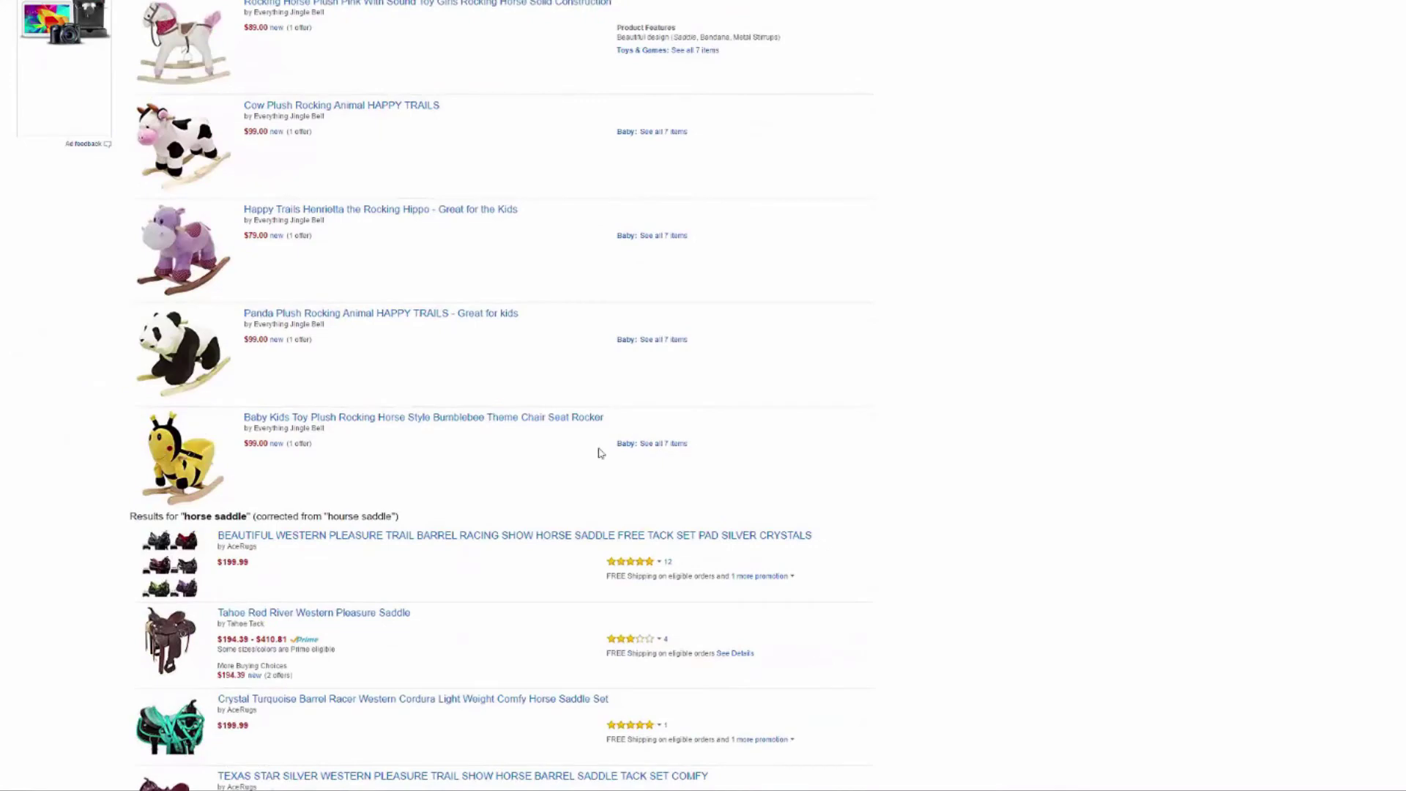
scroll(323, 484, "up", 6)
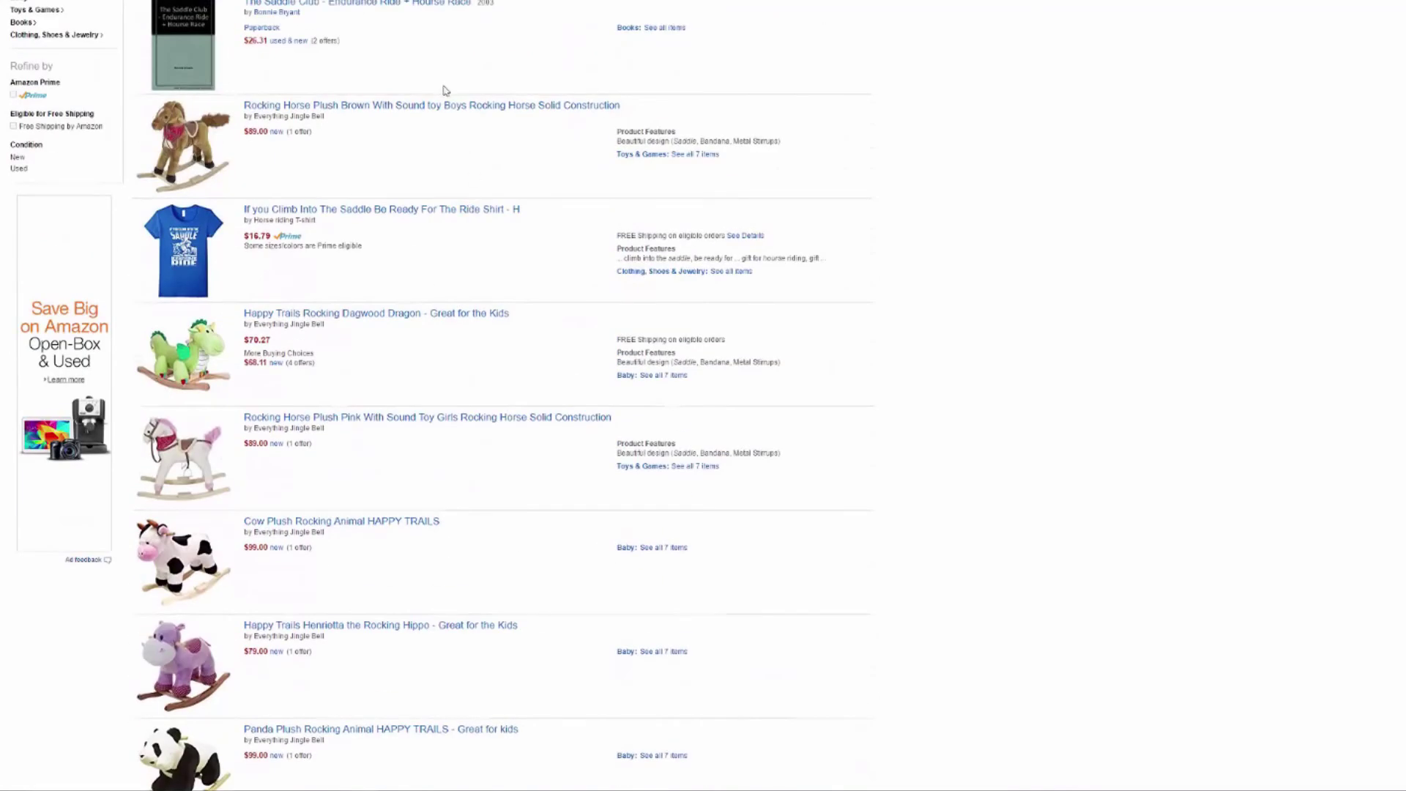
scroll(466, 655, "down", 3)
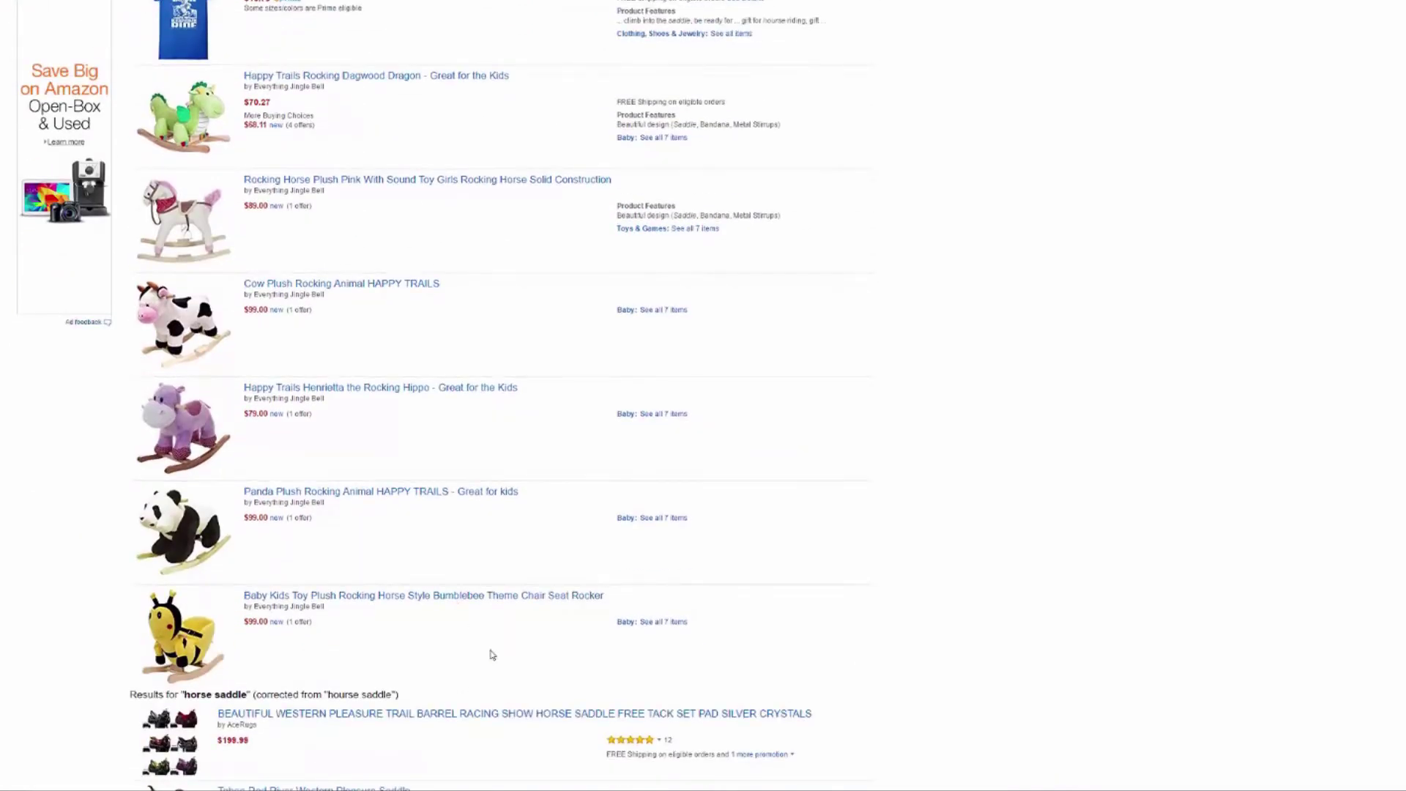
scroll(483, 652, "down", 3)
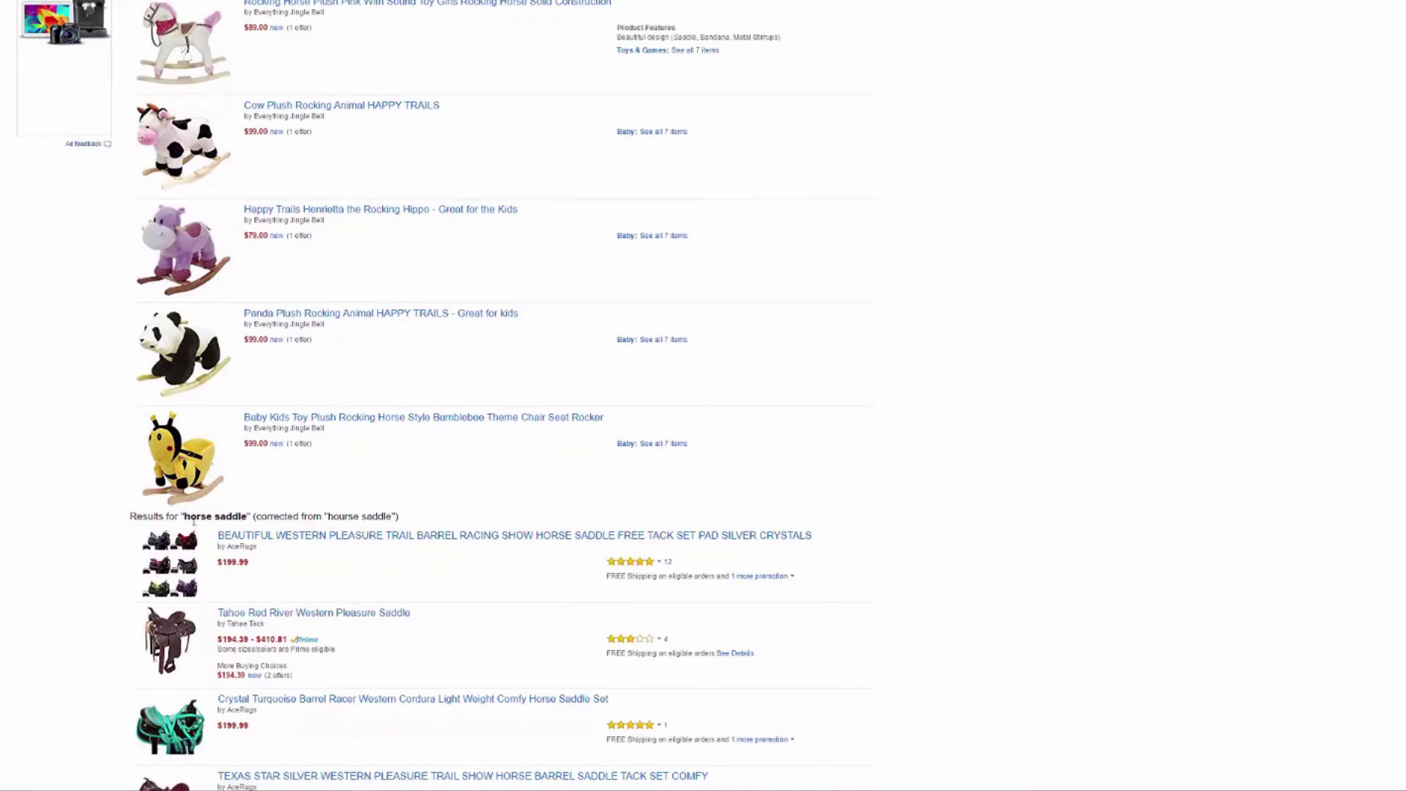
scroll(403, 544, "up", 7)
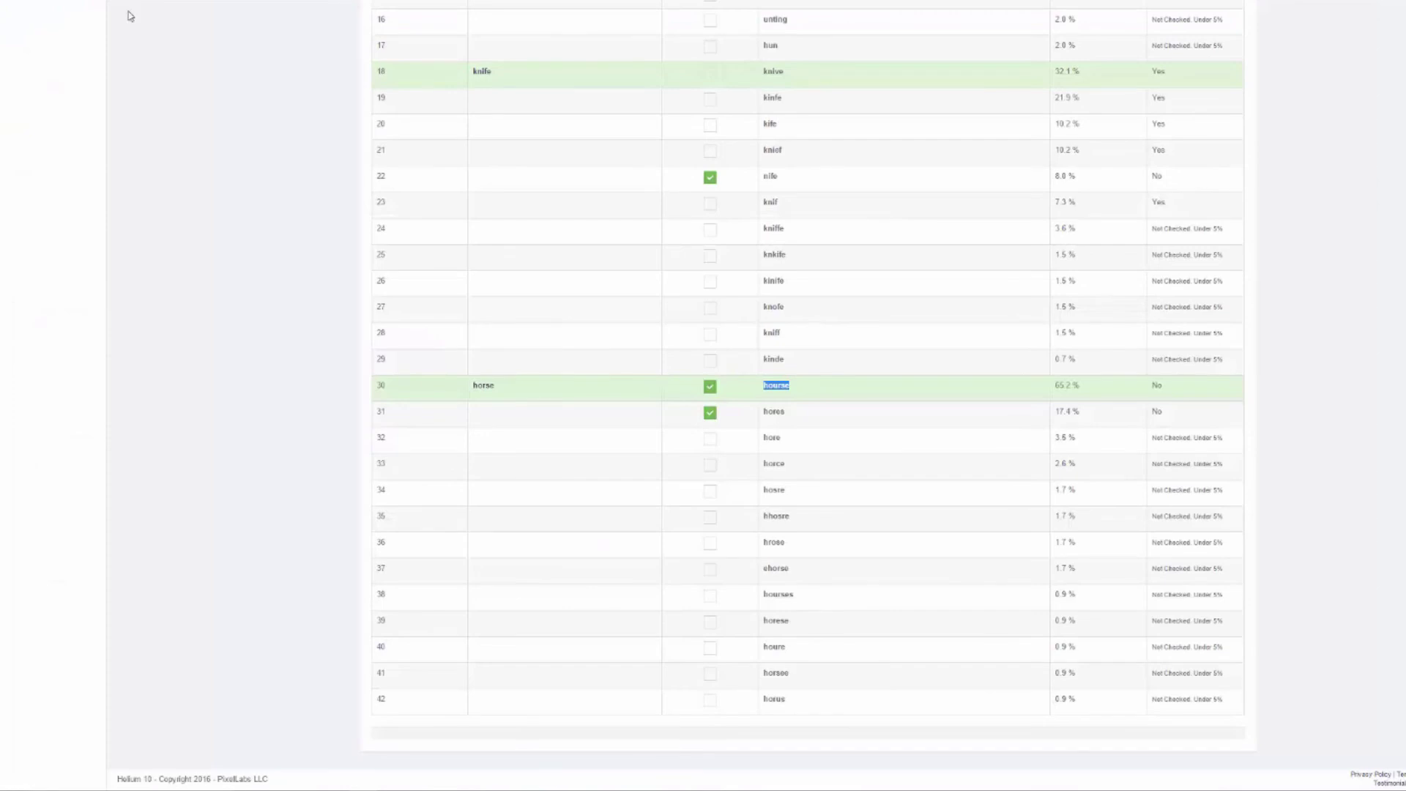
scroll(486, 295, "up", 8)
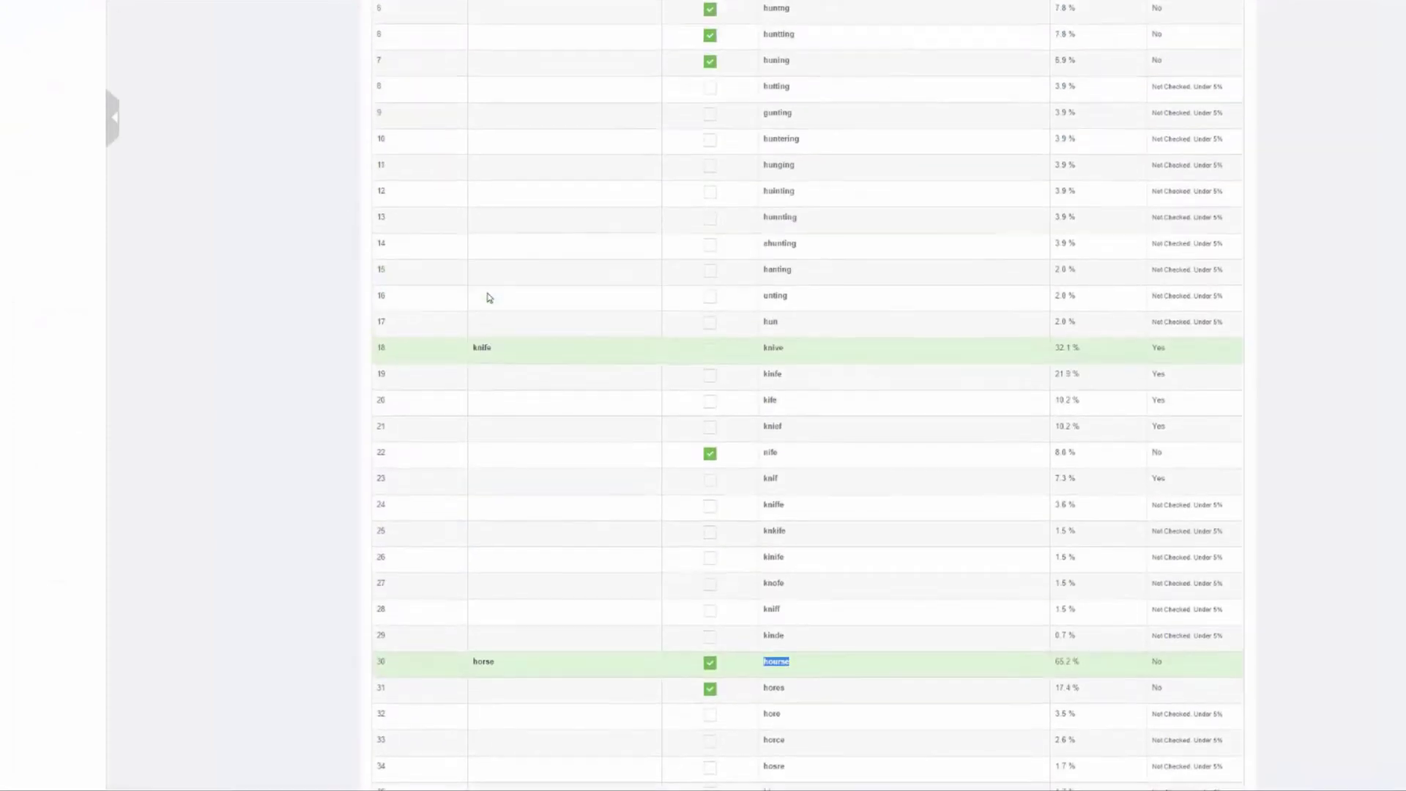